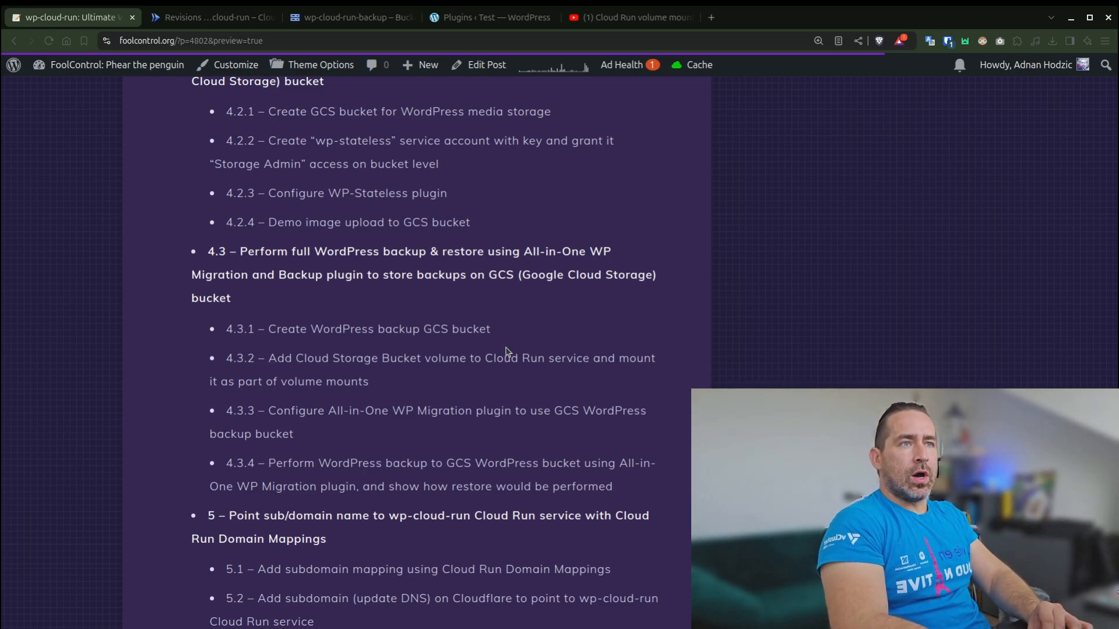
- Start creating a new Cloud Storage bucket in the wp-cloud-run project and name it wp-cloud-run-backup
left_click(346, 22)
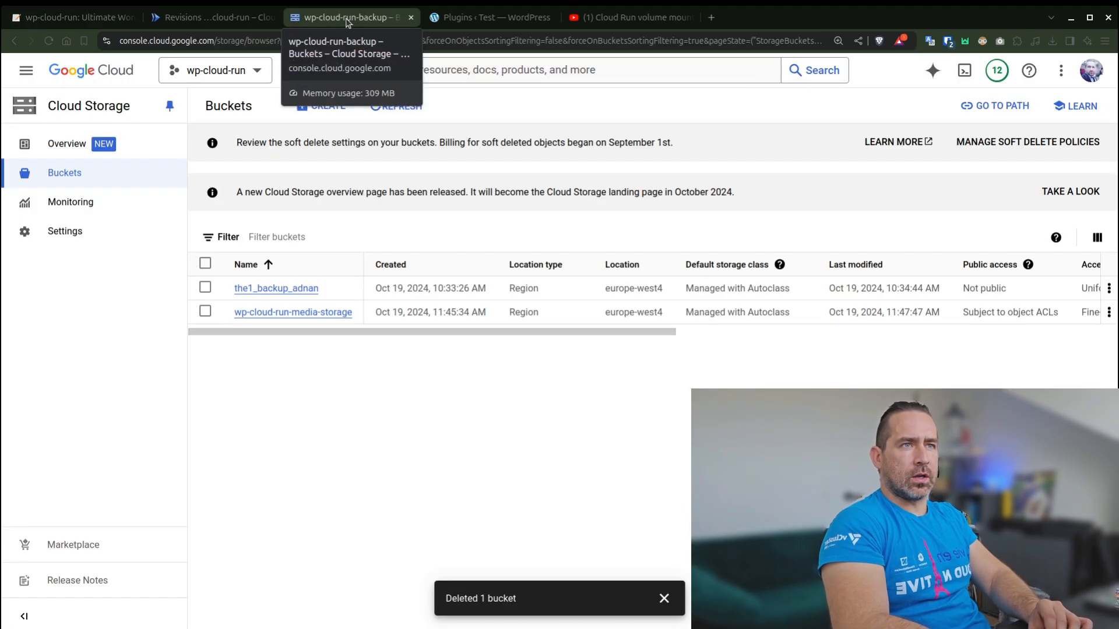
left_click(320, 106)
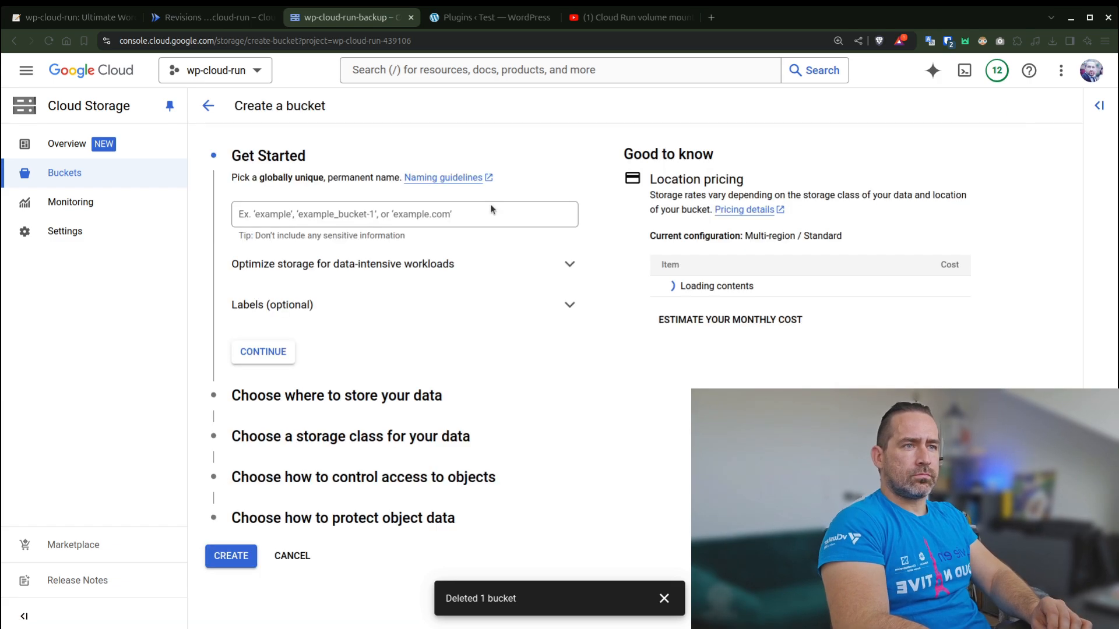
left_click(374, 213)
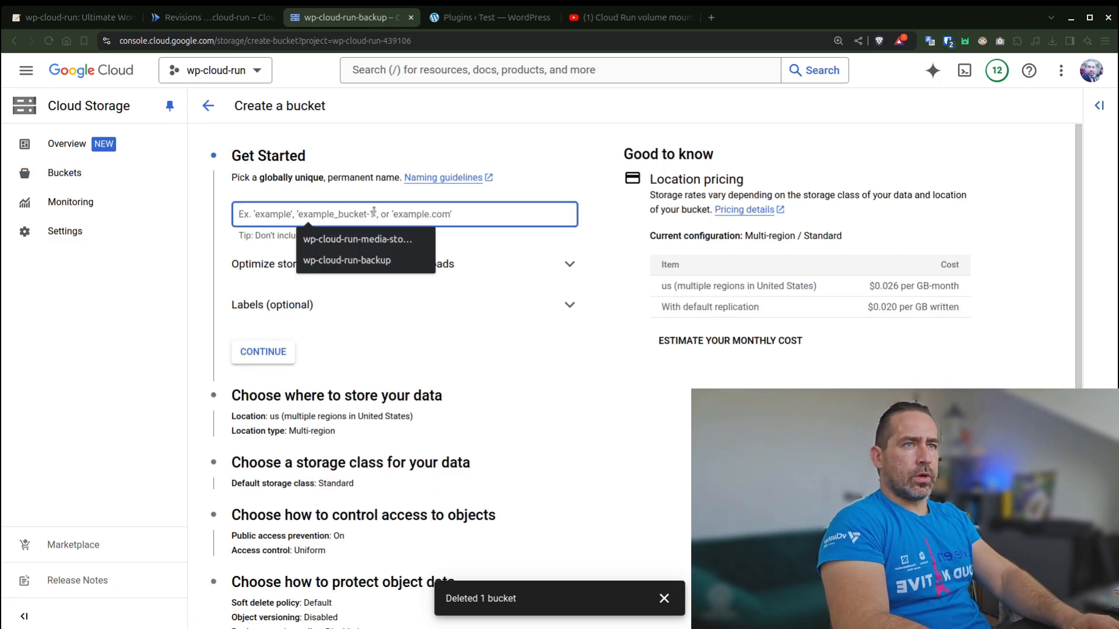
left_click(408, 262)
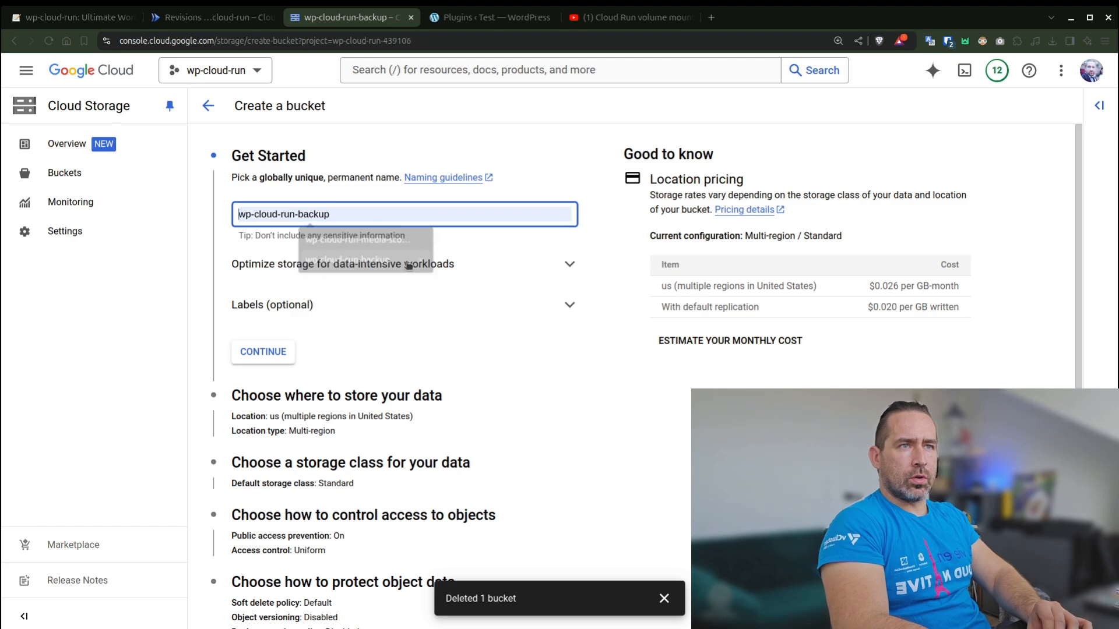
left_click(267, 353)
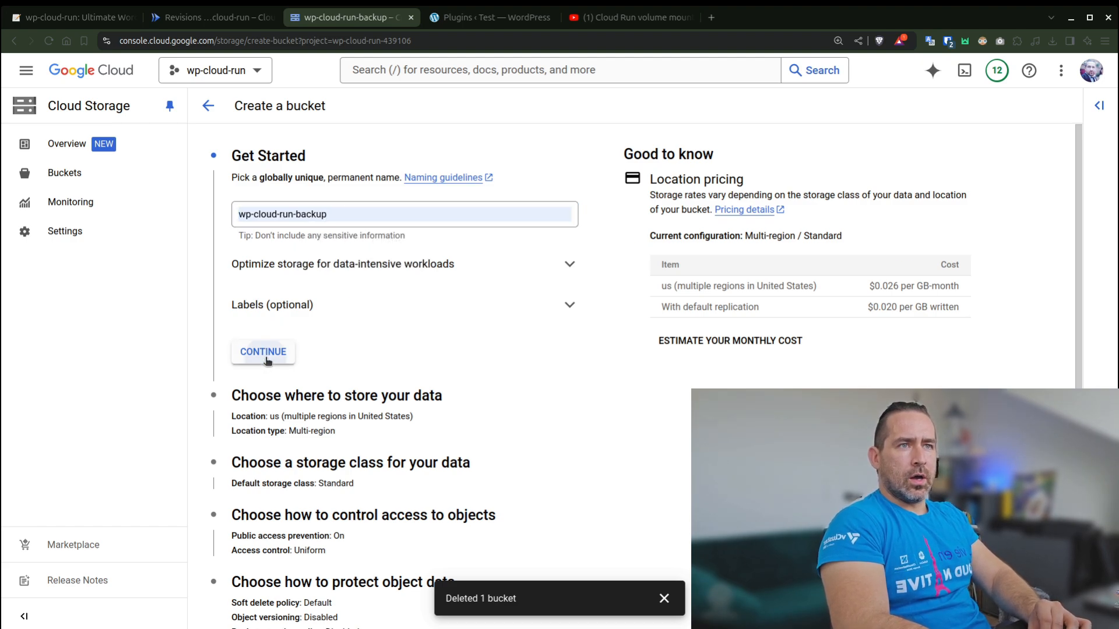
- Set the bucket's location type to Region and choose europe-west4 (Netherlands)
scroll(405, 404, "down", 1)
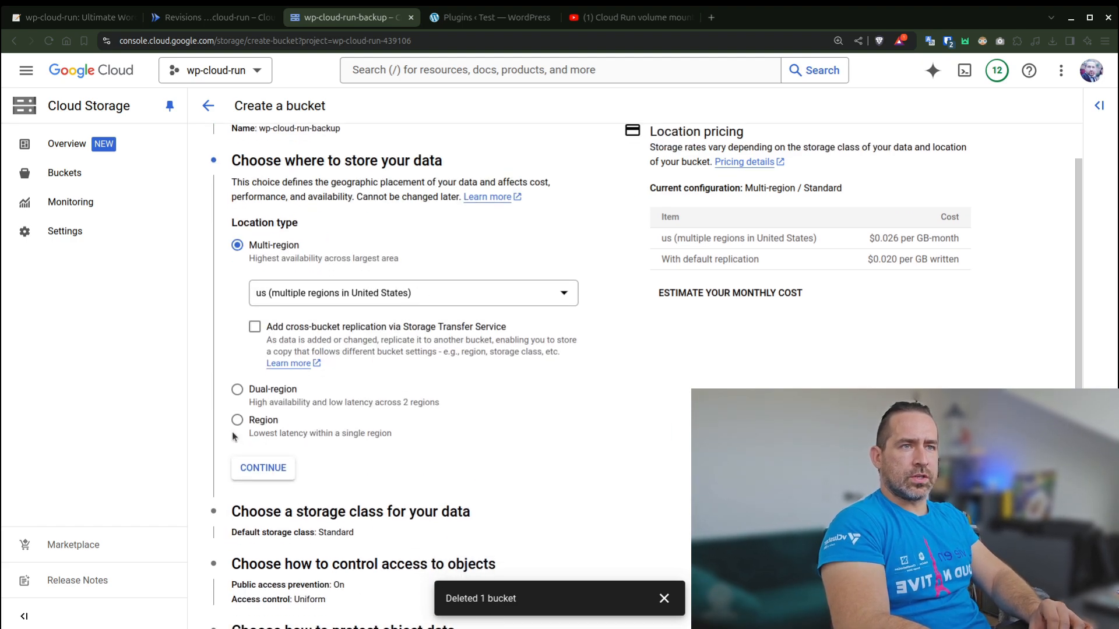
left_click(237, 421)
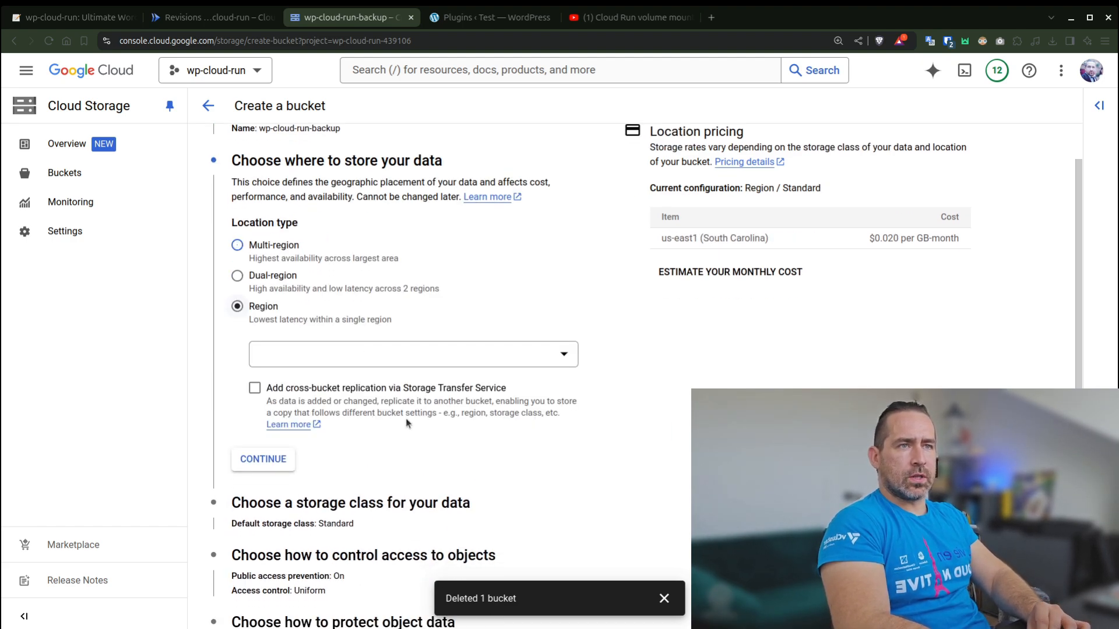
left_click(418, 366)
scroll(425, 457, "down", 10)
scroll(423, 458, "up", 2)
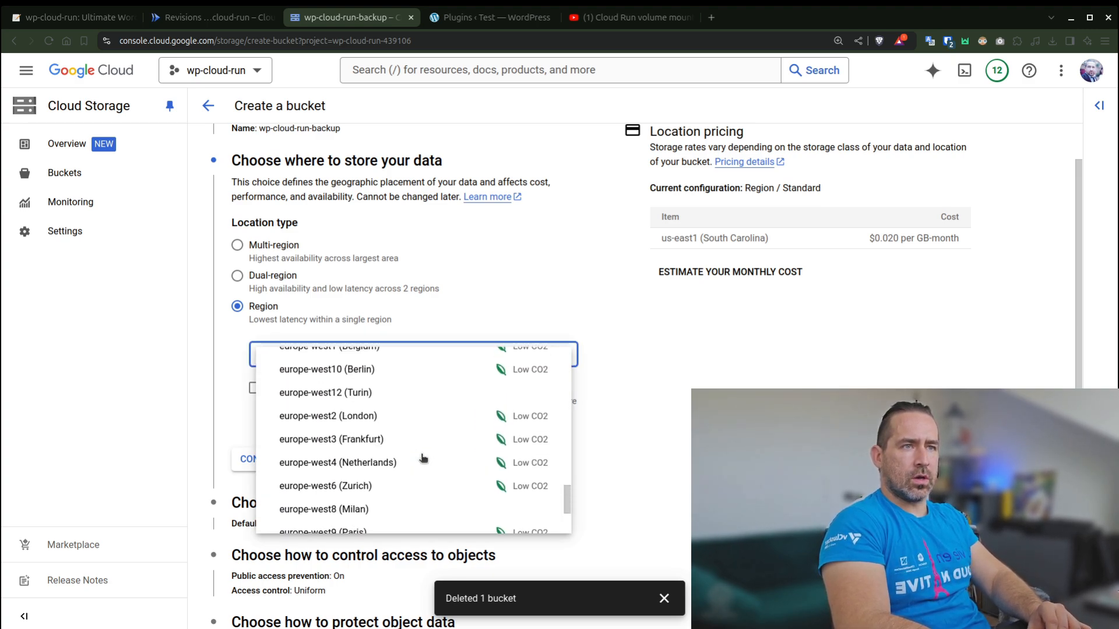
left_click(401, 466)
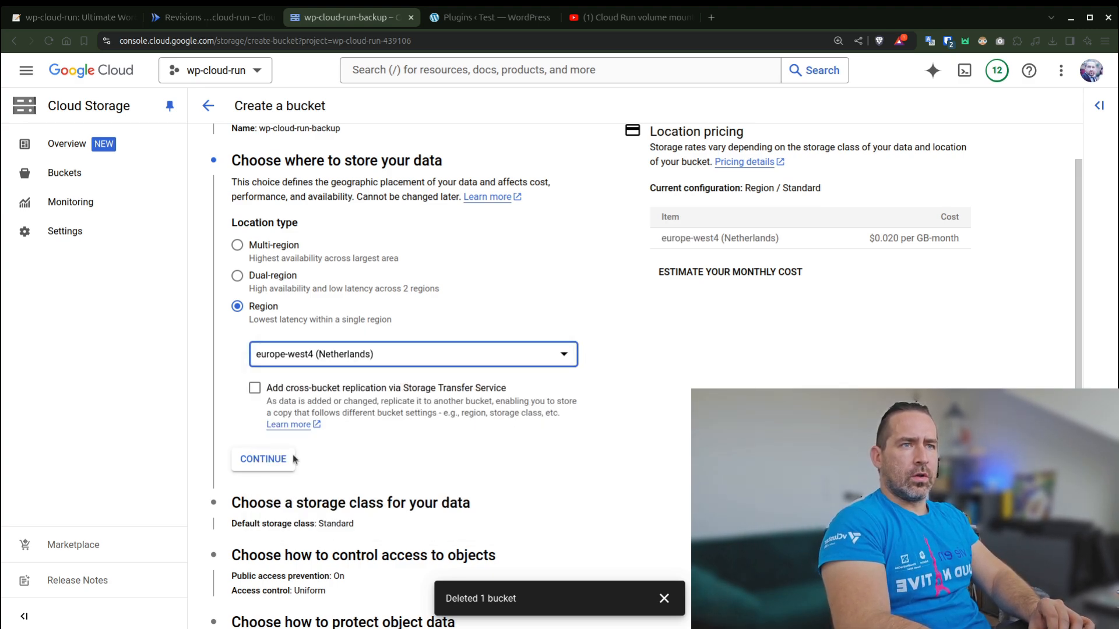
left_click(263, 458)
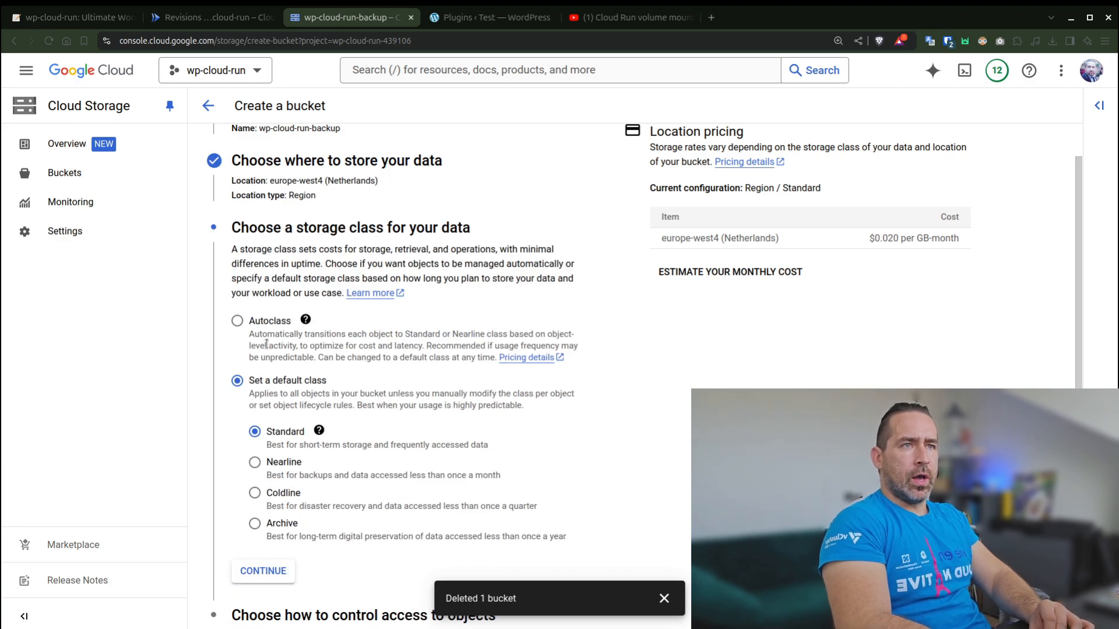
- Choose Autoclass as the storage class for the bucket, without opting in to the Coldline and Archive classes
left_click(237, 320)
scroll(532, 356, "down", 2)
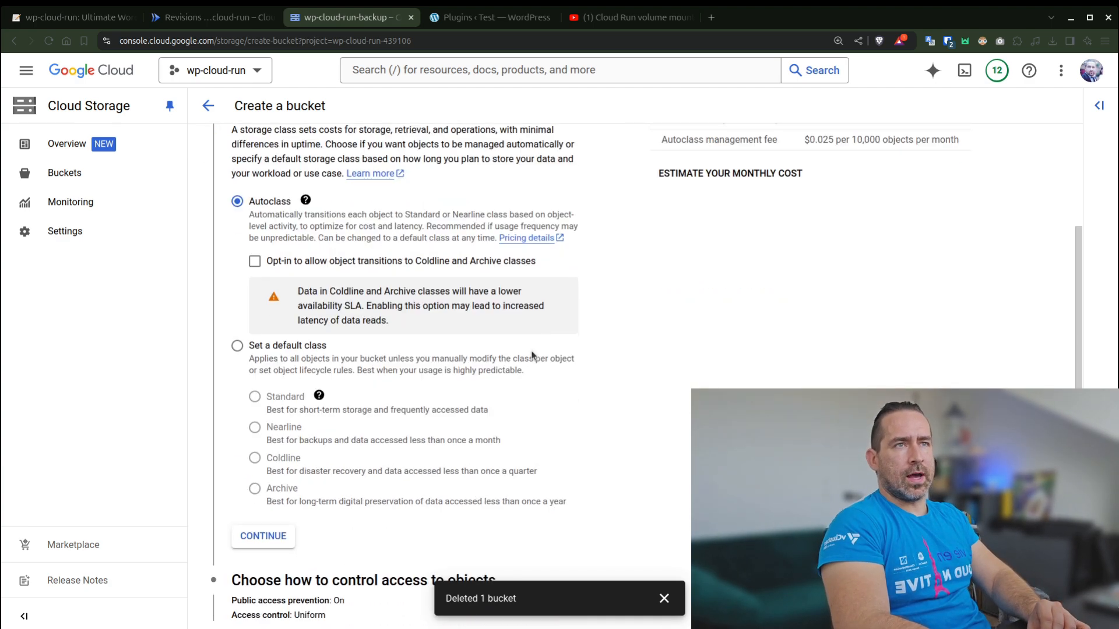
scroll(532, 356, "down", 1)
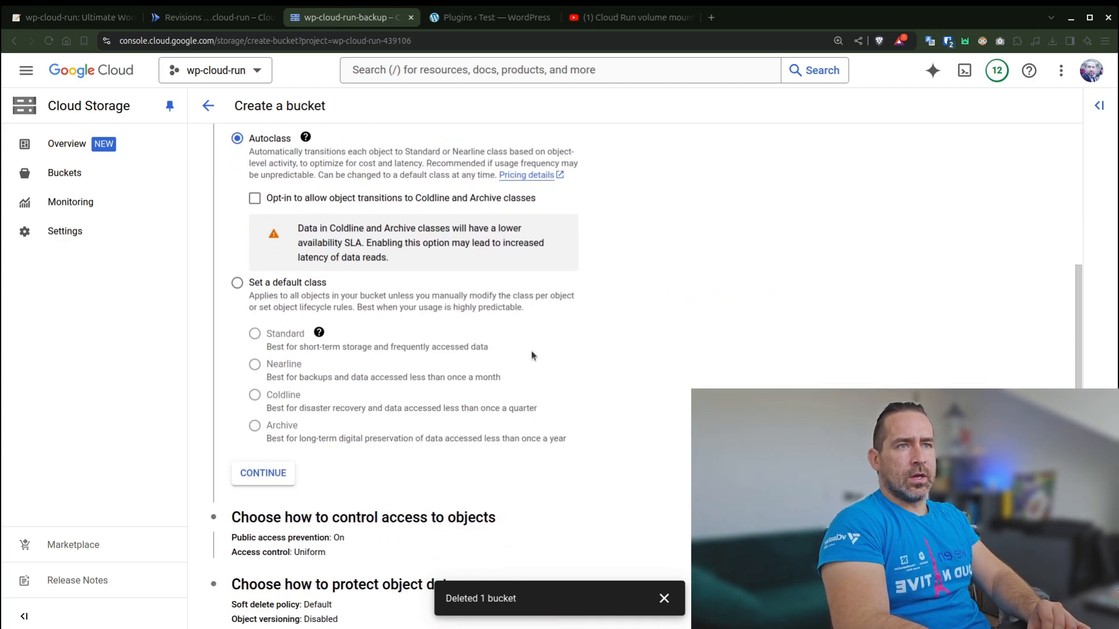
left_click(281, 473)
- Keep Uniform access control and the default data protection, and create the bucket with public access prevention enforced
left_click(272, 449)
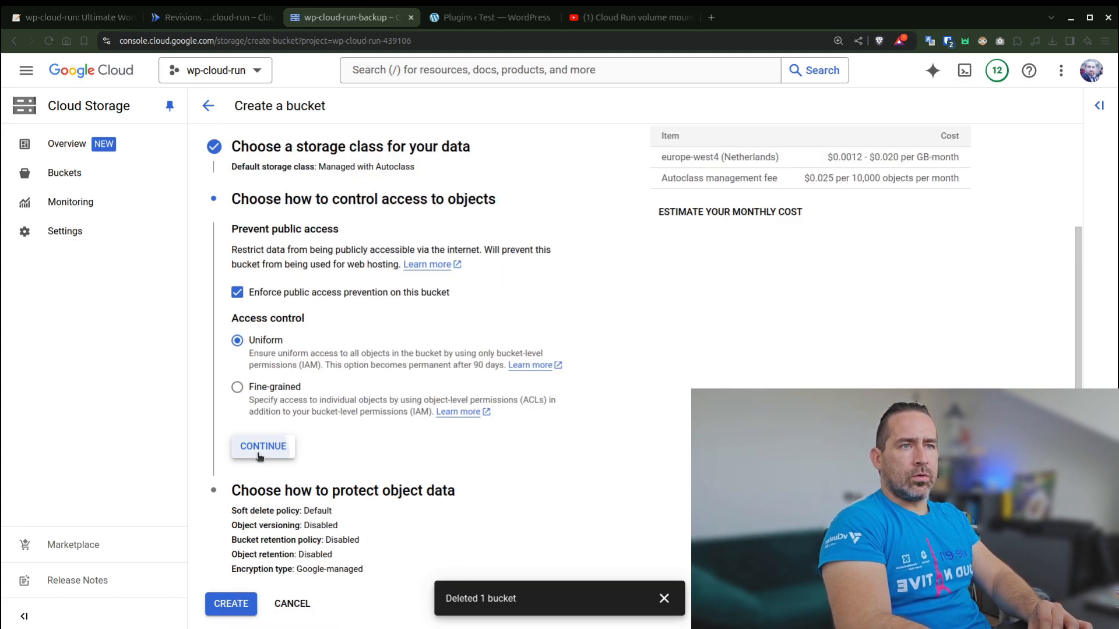
scroll(298, 457, "down", 1)
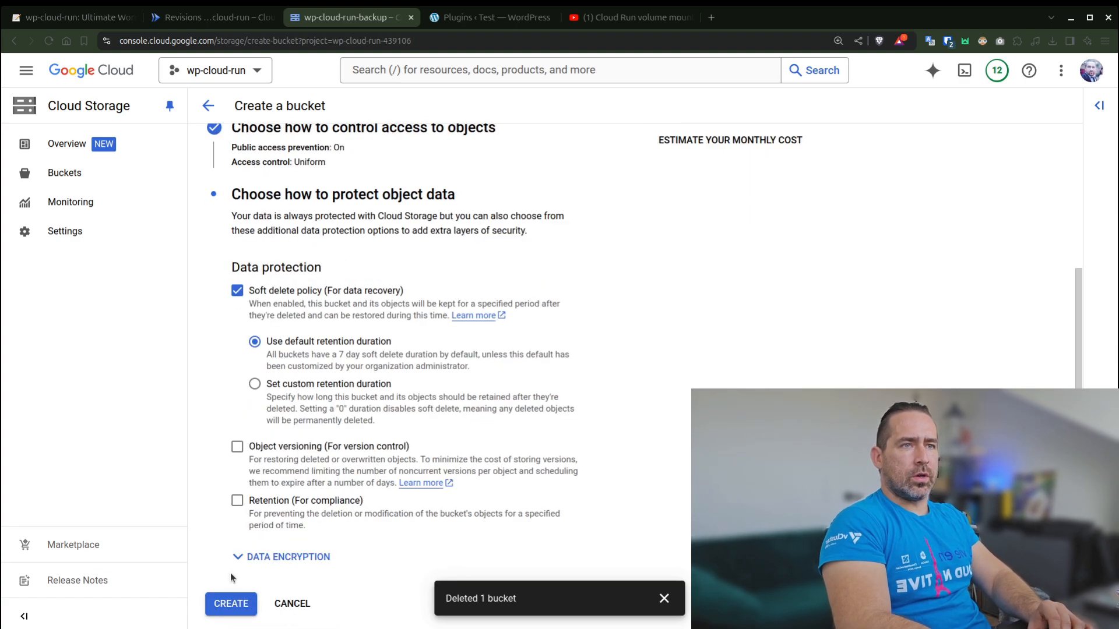
left_click(228, 602)
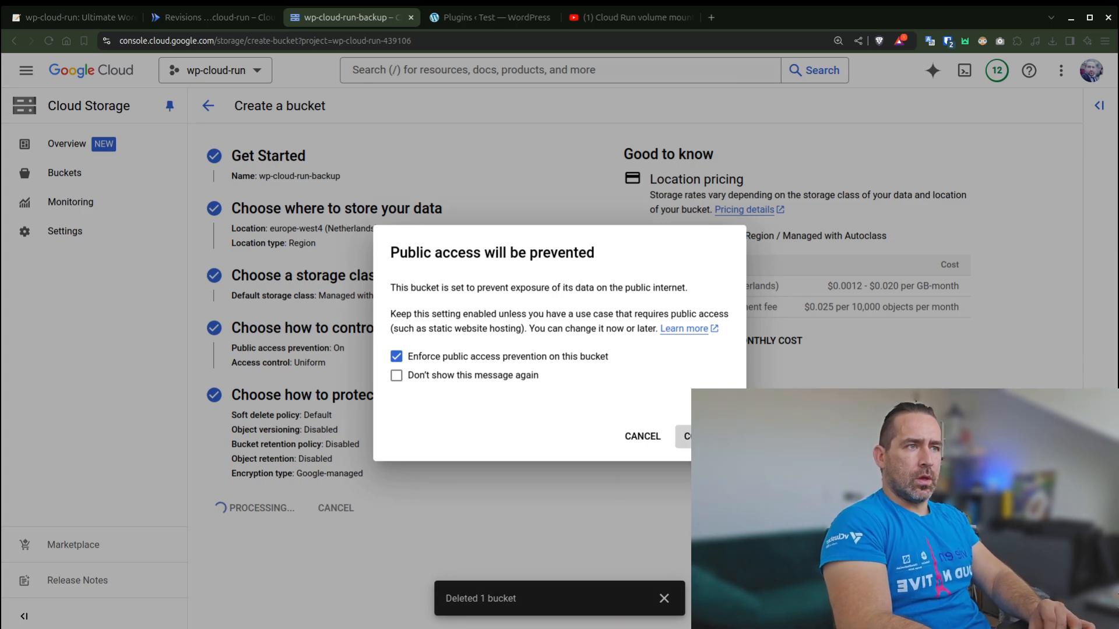
left_click(699, 436)
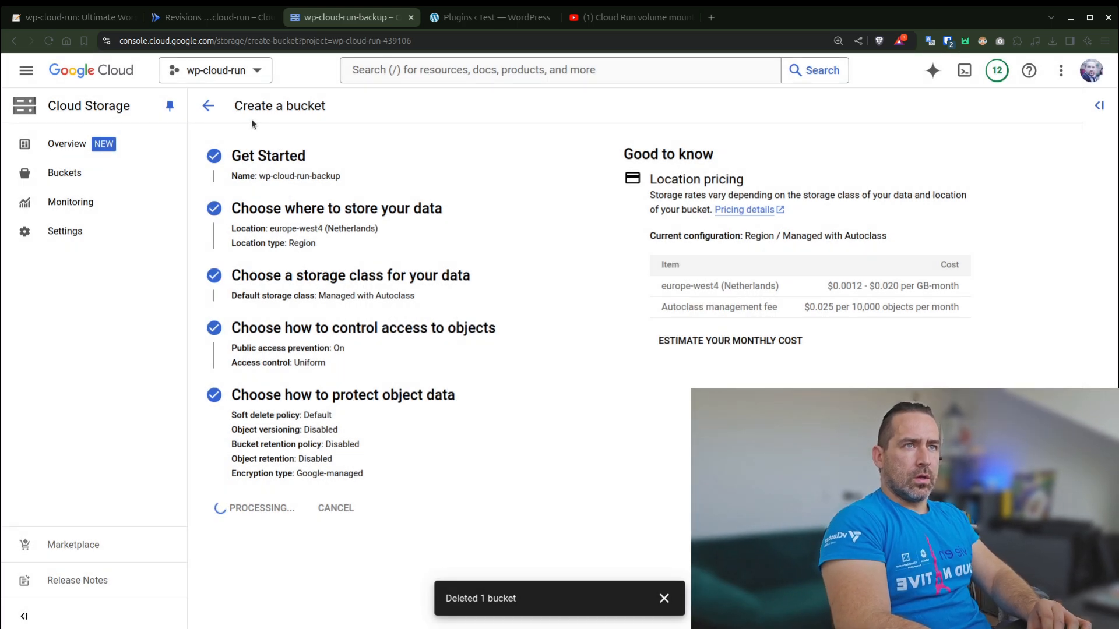
- Check the setup outline and the new bucket, and start editing a new revision of the wp-cloud-run Cloud Run service
left_click(205, 18)
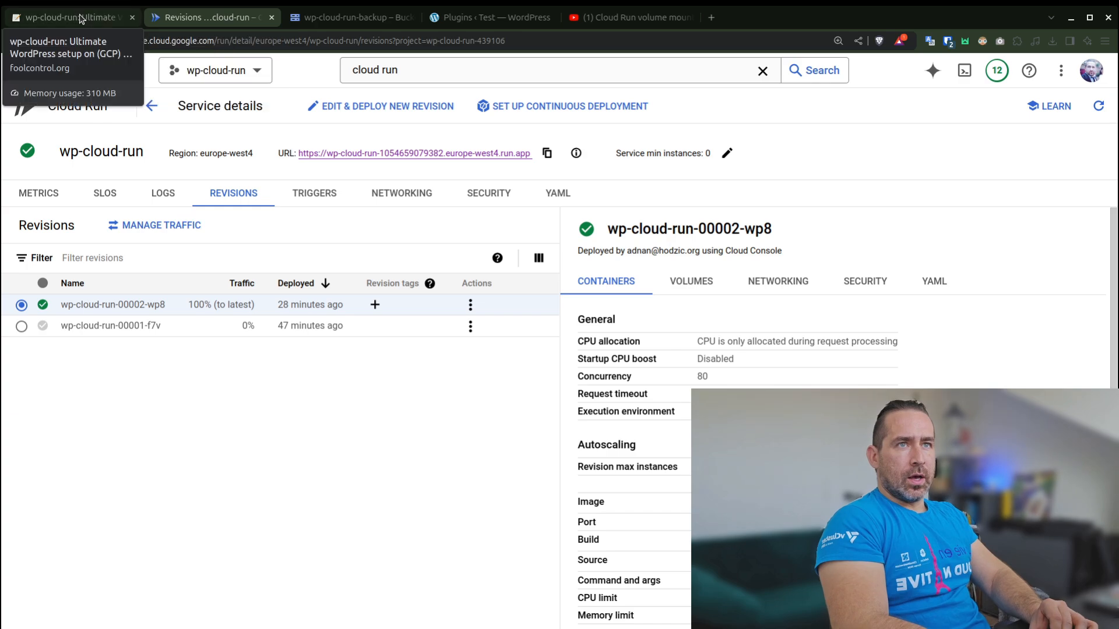
left_click(81, 18)
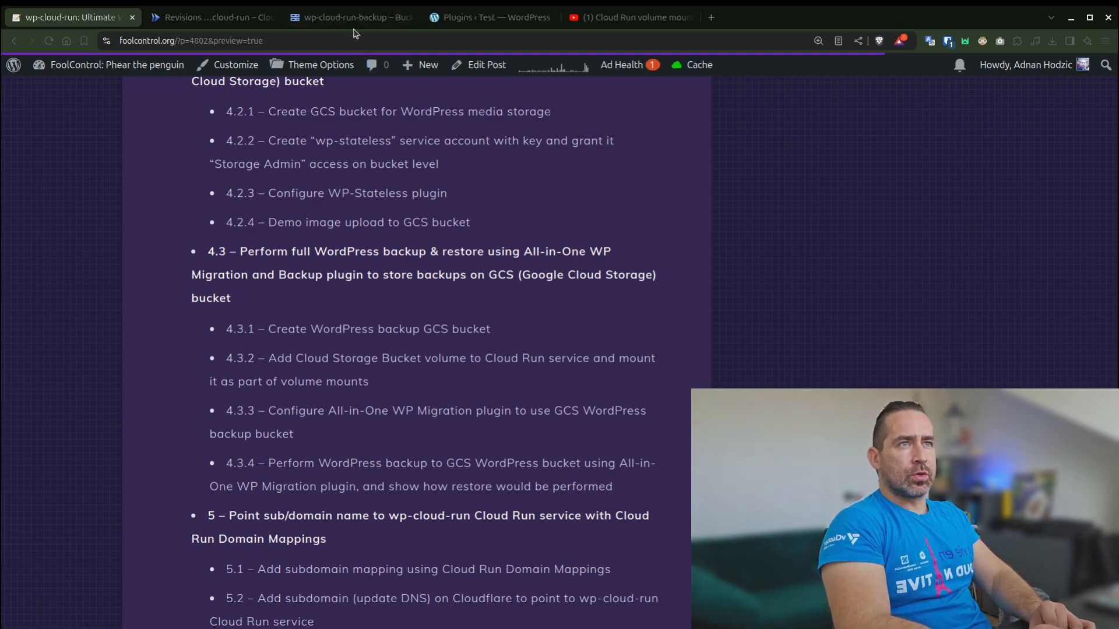
left_click(333, 23)
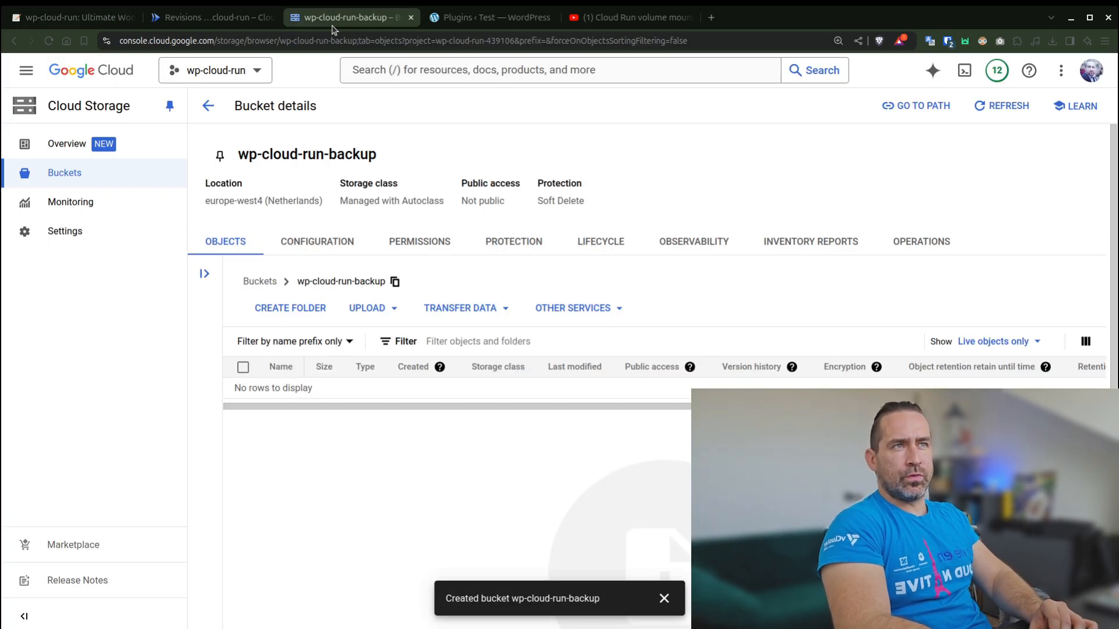
left_click(227, 20)
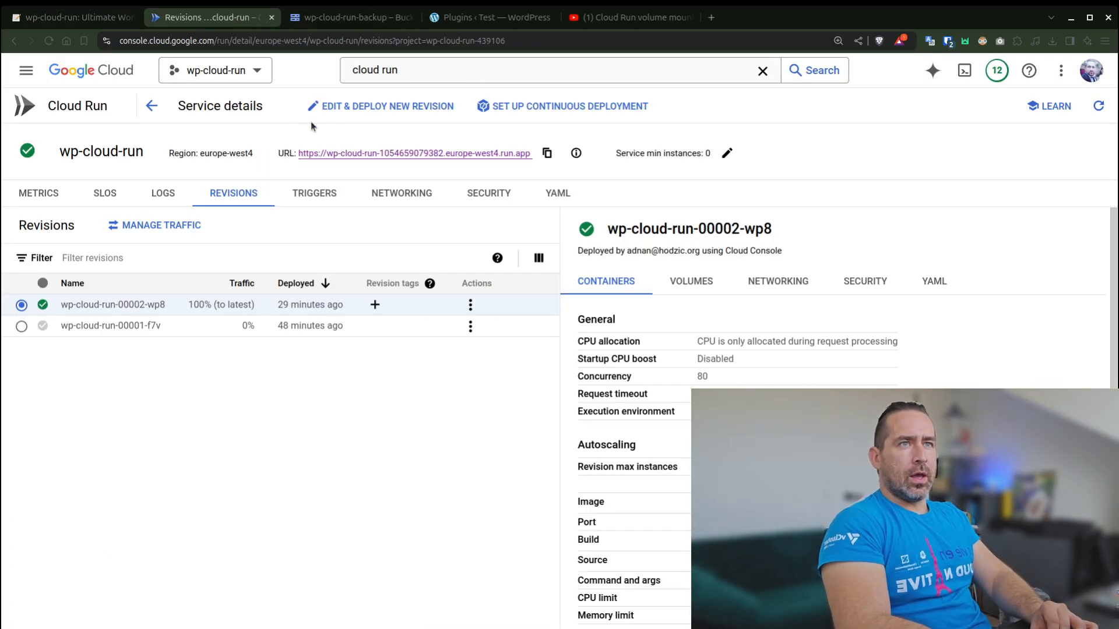
left_click(356, 107)
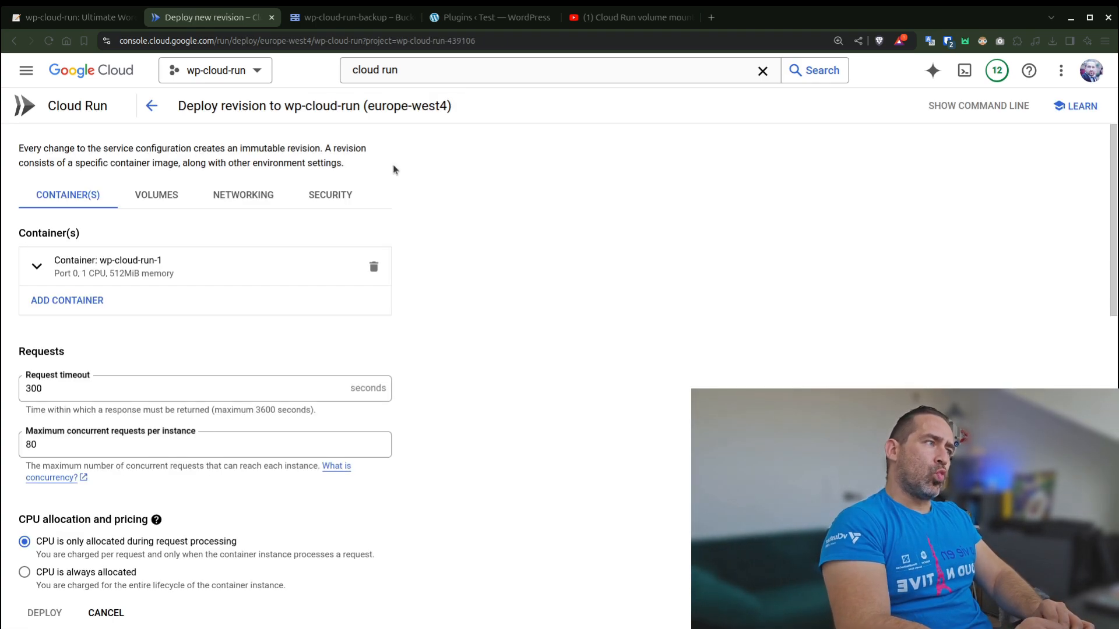
- Add a new volume of type Cloud Storage bucket to the revision
scroll(412, 272, "down", 1)
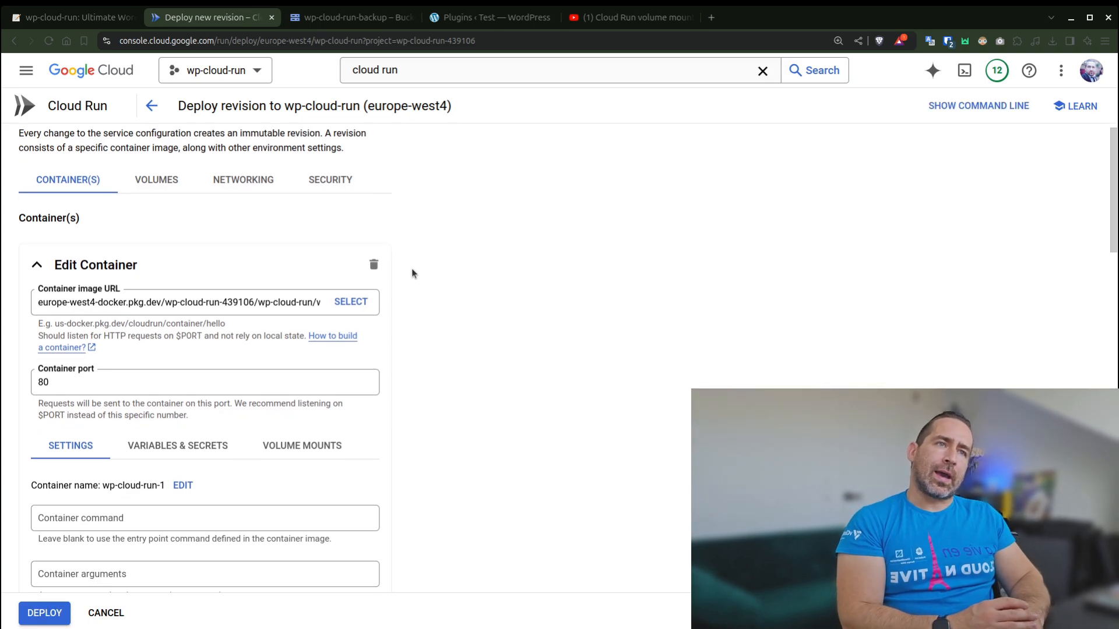
left_click(168, 185)
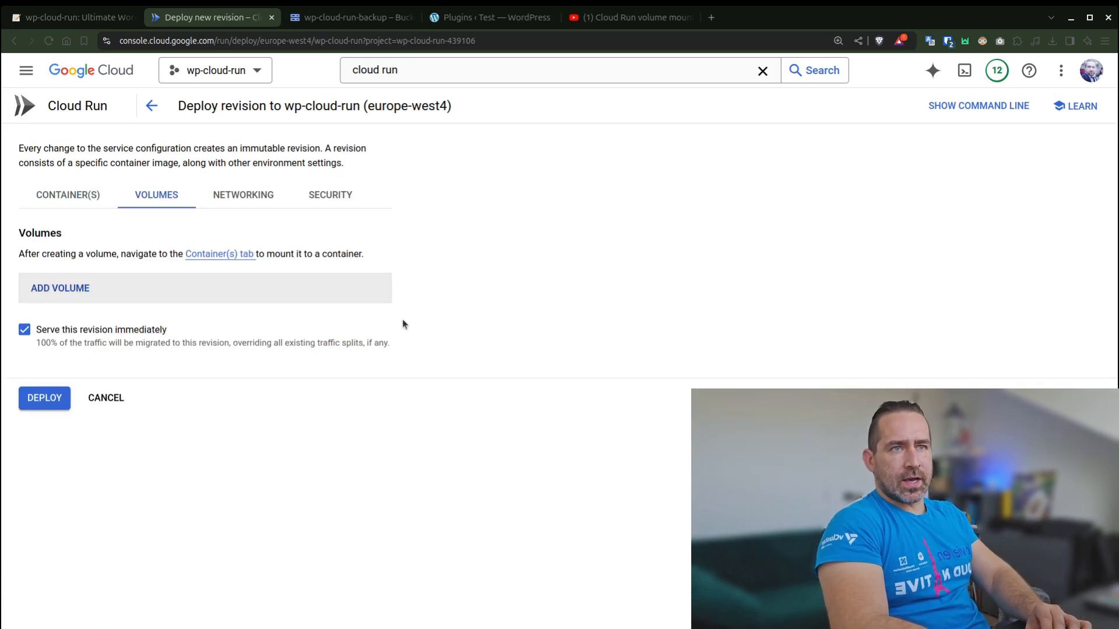
left_click(58, 290)
left_click(263, 333)
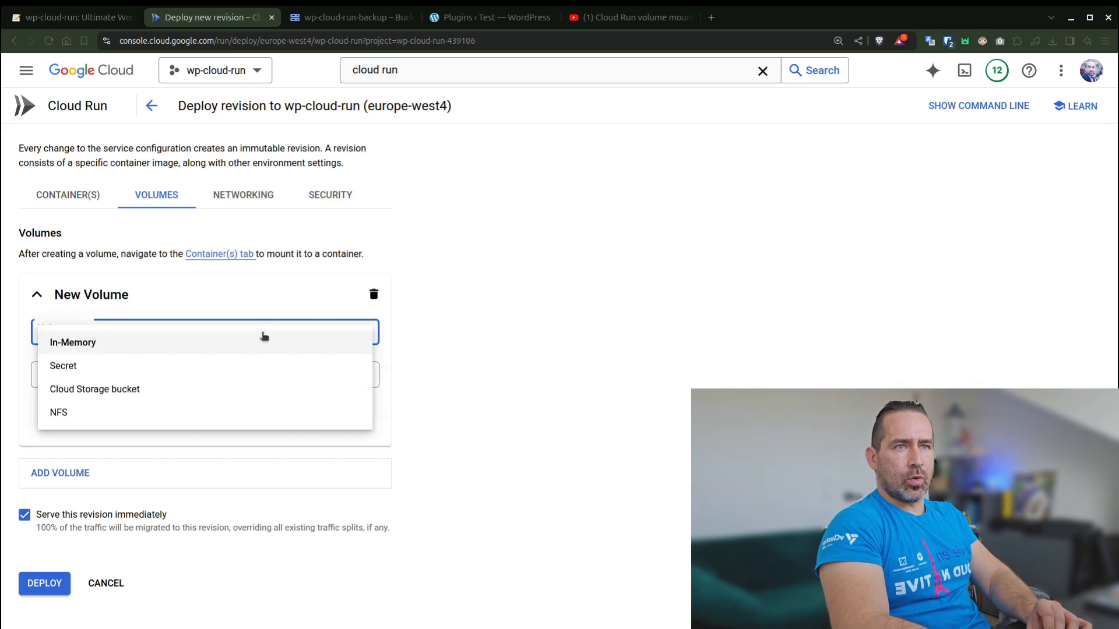
left_click(195, 391)
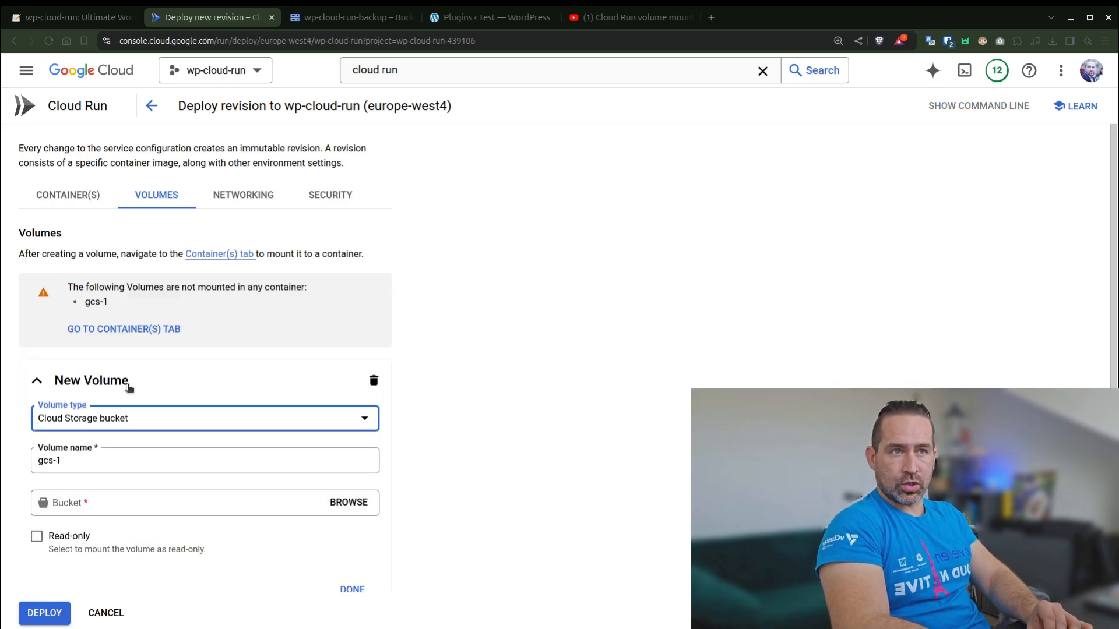
scroll(174, 424, "down", 2)
triple_click(123, 384)
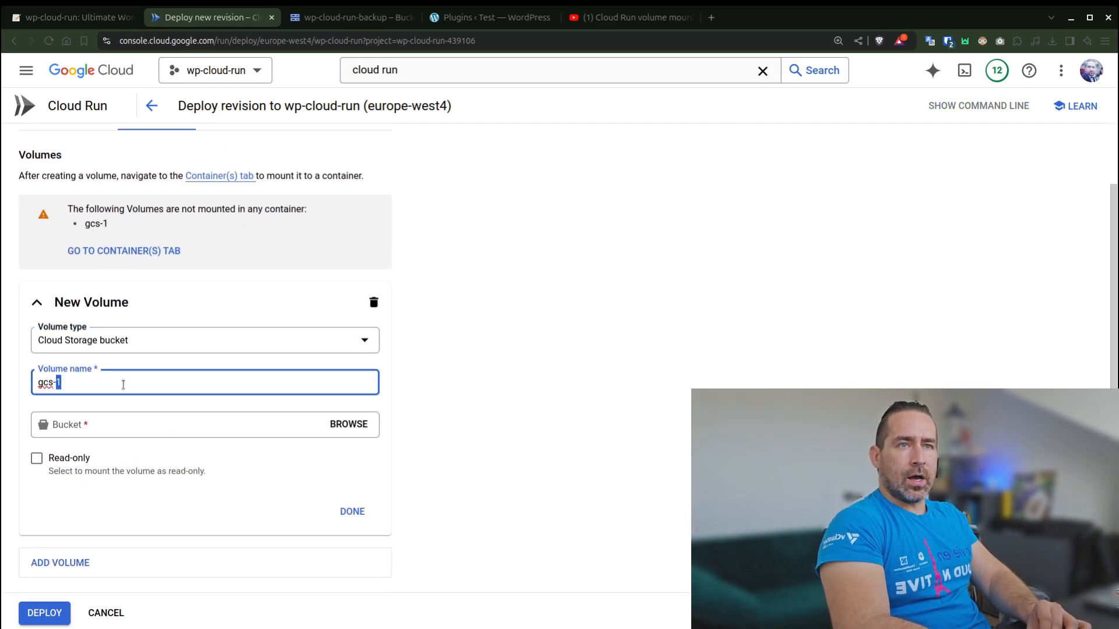
type("wp-cloud-run-backup")
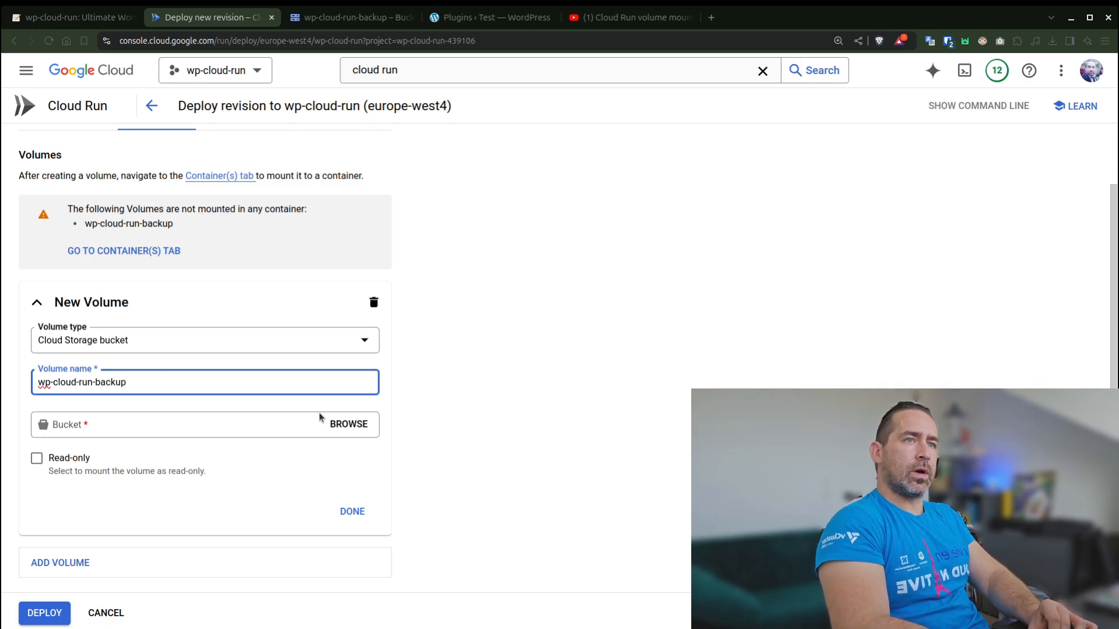
- Name the new volume gcs-backup
left_click(243, 401)
triple_click(207, 387)
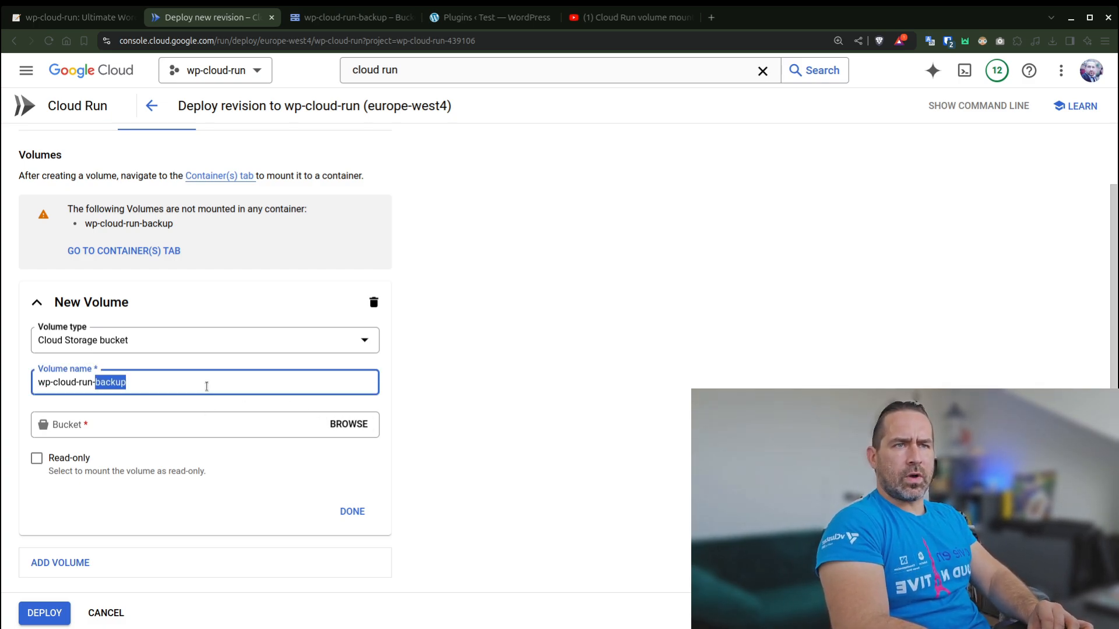
type("gs")
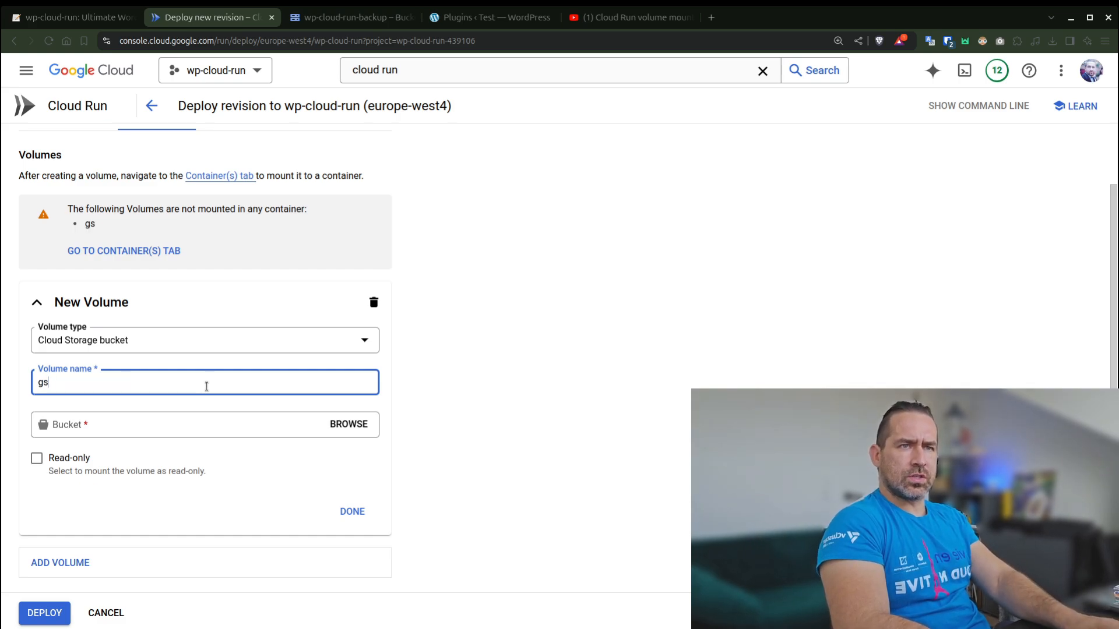
type("c-b")
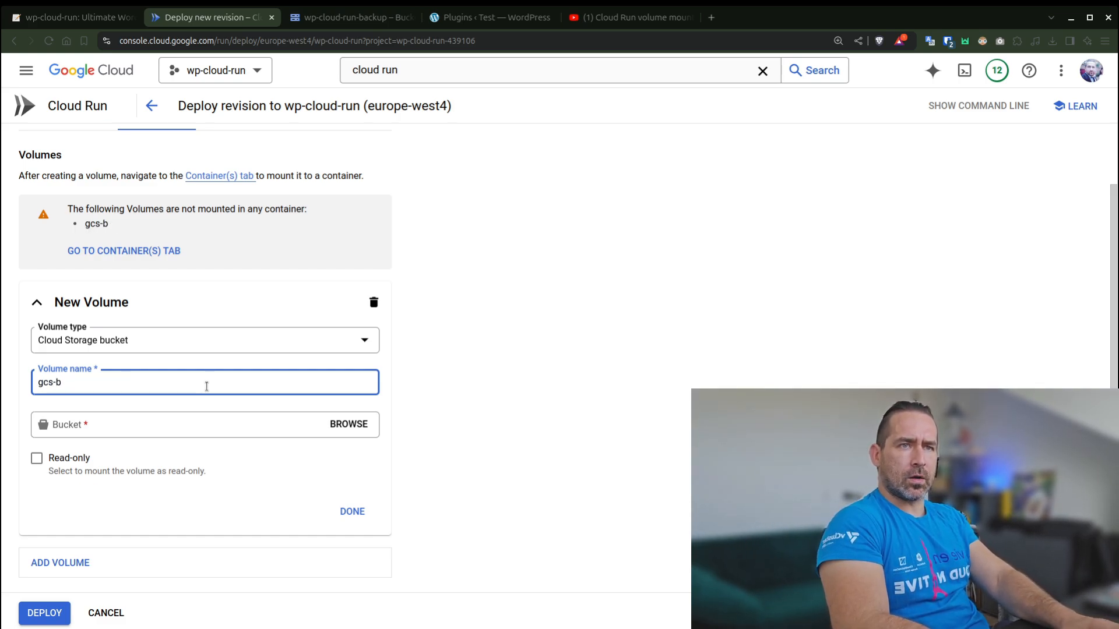
type("ackup")
- Select the wp-cloud-run-backup bucket as the source of the gcs-backup volume
left_click(338, 424)
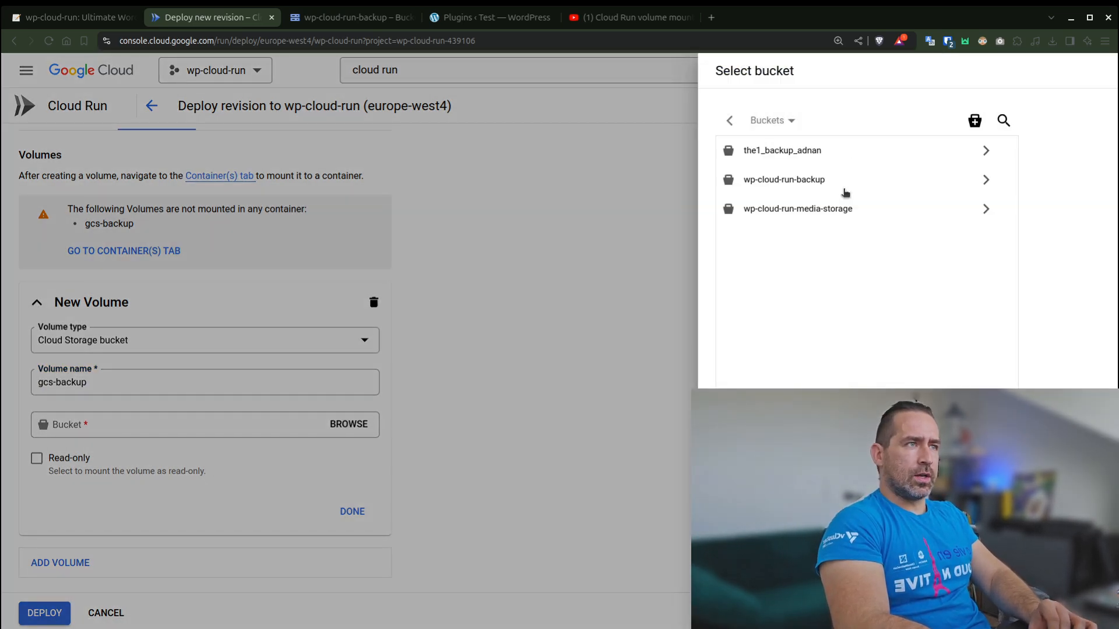
left_click(868, 180)
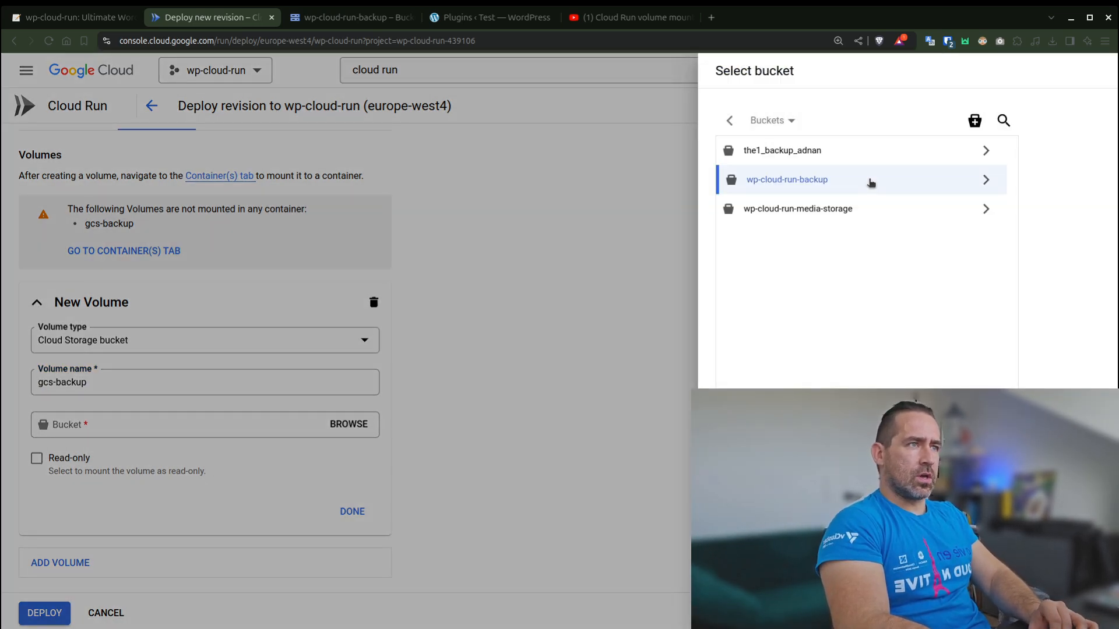
left_click(736, 612)
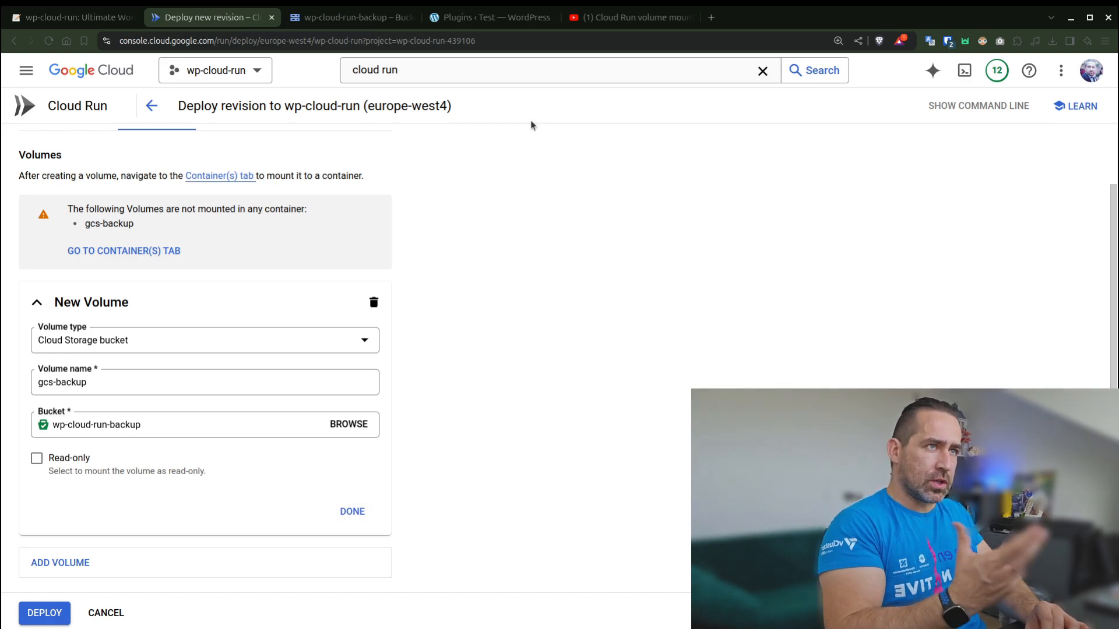
- Switch to the YouTube video "Cloud Run volume mounts" and read the comment about mounting a GCS bucket for WordPress
left_click(656, 23)
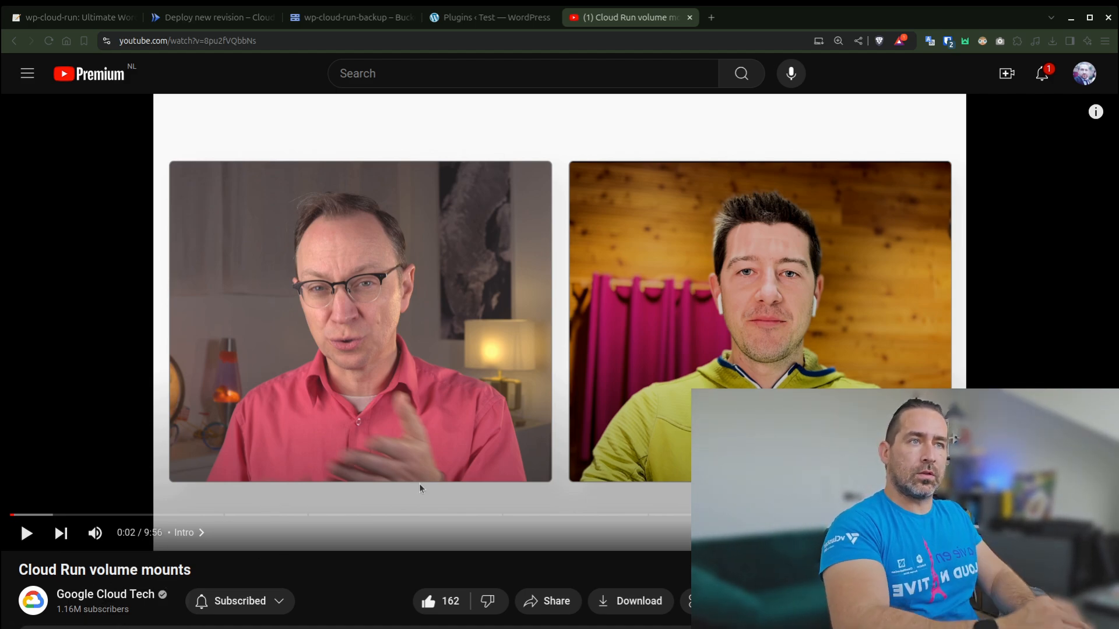
scroll(420, 486, "down", 2)
scroll(419, 488, "down", 7)
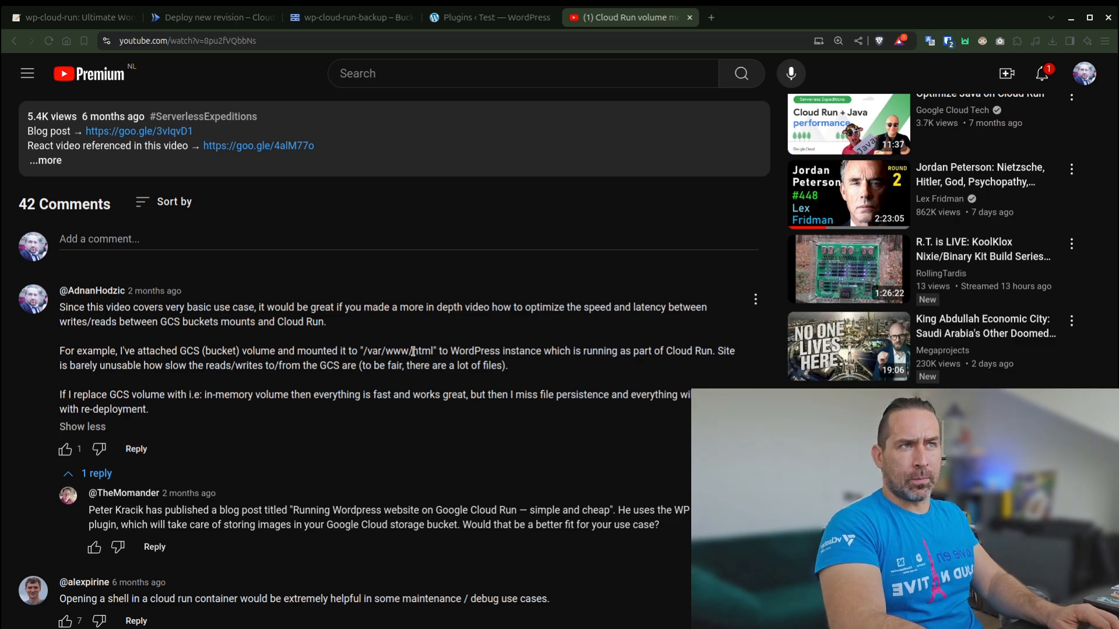
- Check the wp-cloud-run-backup bucket and finish the gcs-backup volume definition in the Cloud Run revision
left_click(234, 22)
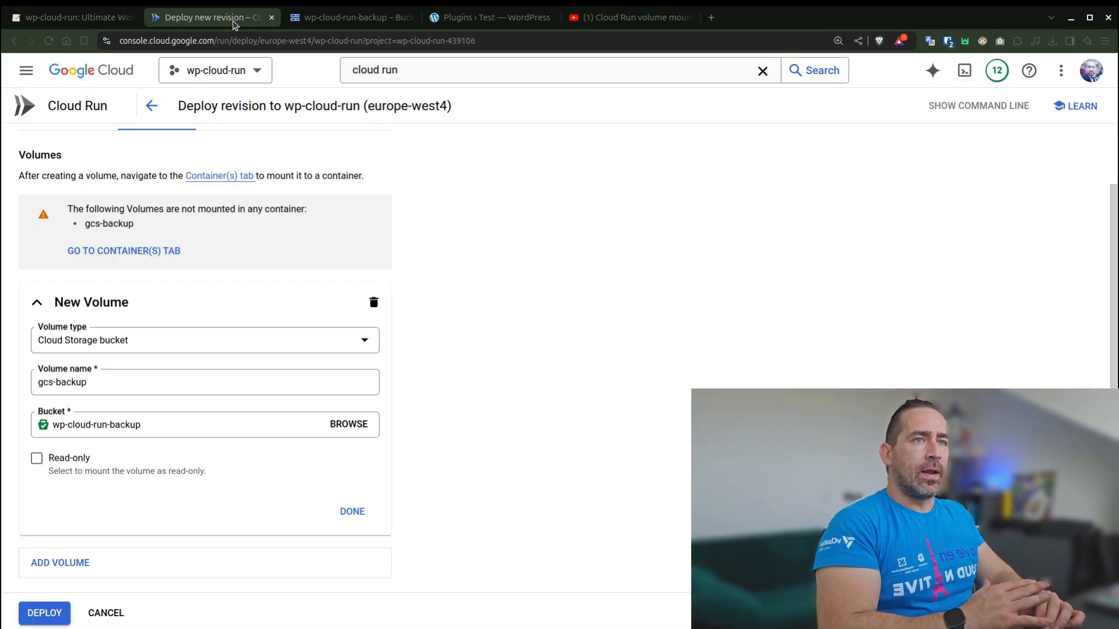
left_click(350, 17)
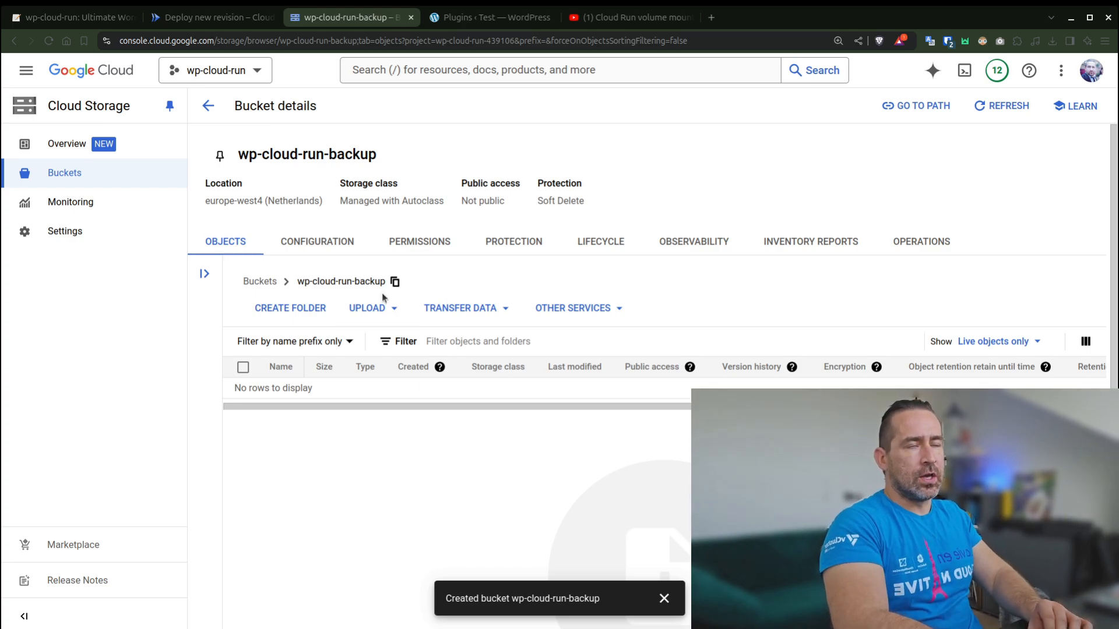
left_click(210, 17)
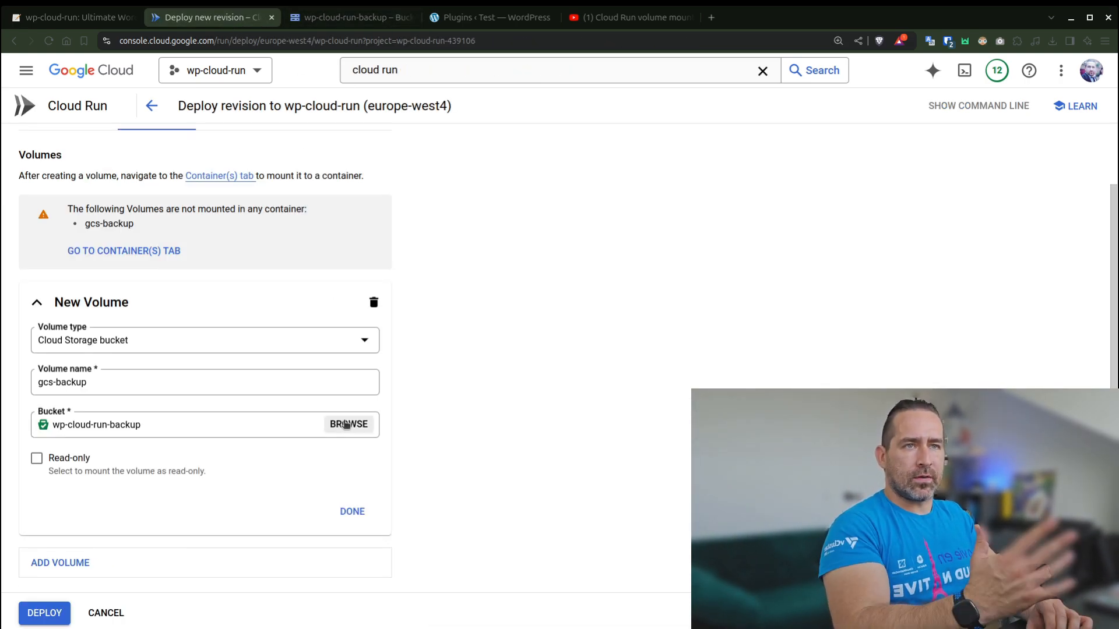
left_click(363, 518)
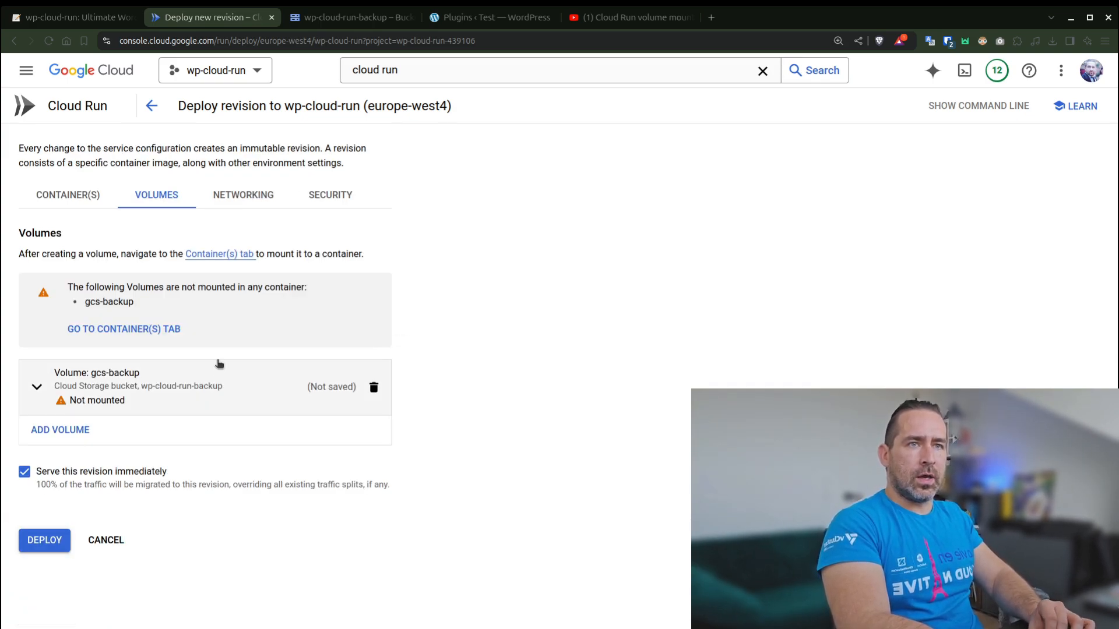
- Add a volume mount to the wp-cloud-run-1 container and select gcs-backup as its volume
left_click(76, 205)
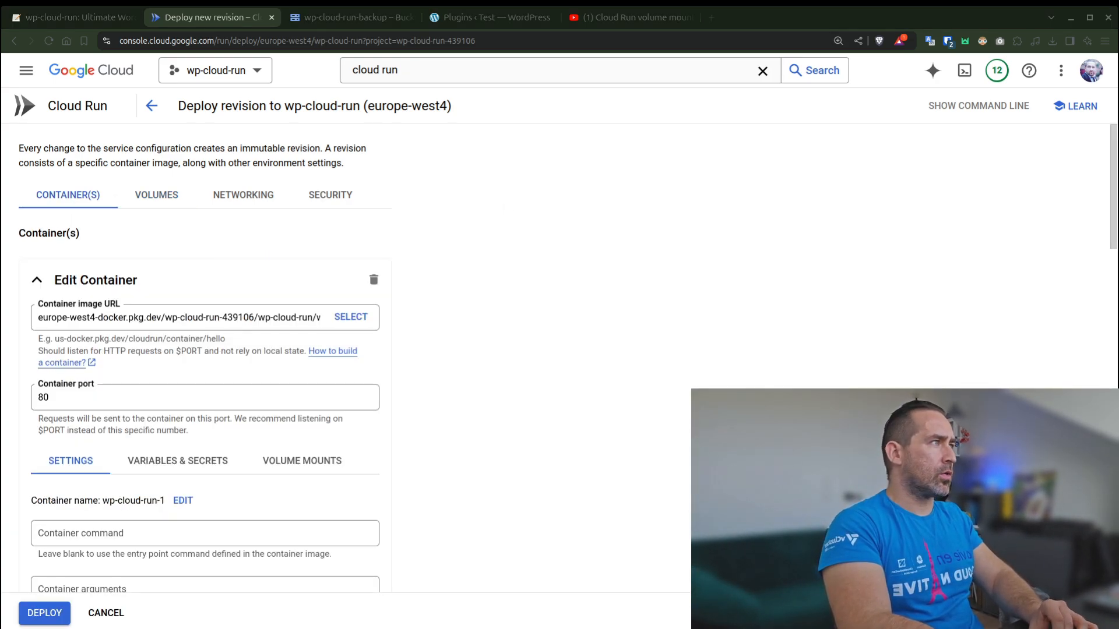
scroll(260, 414, "down", 3)
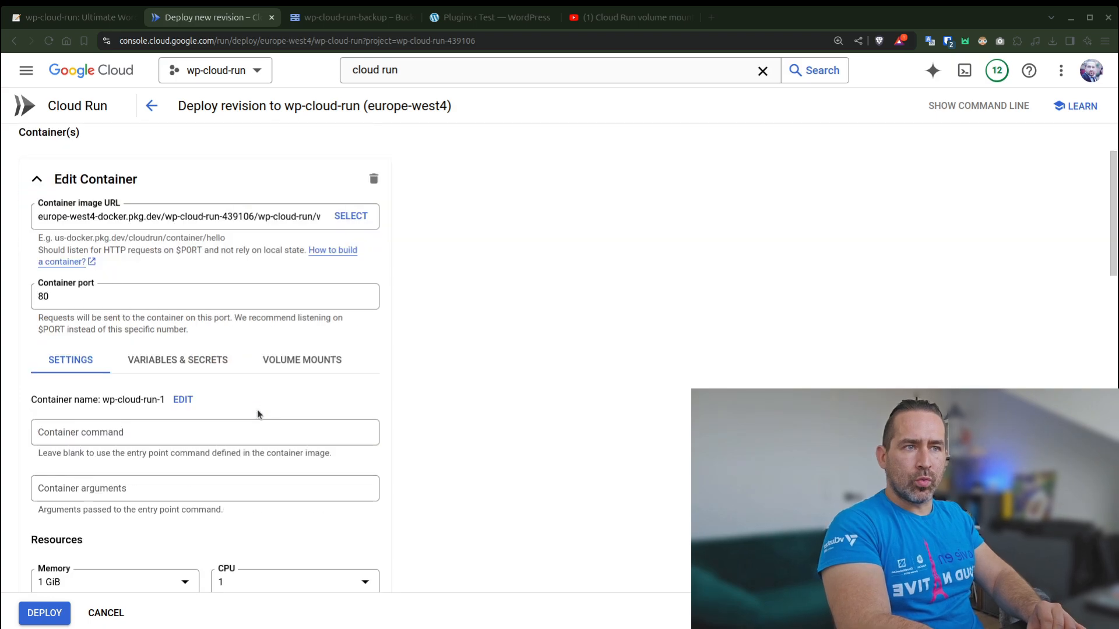
left_click(312, 324)
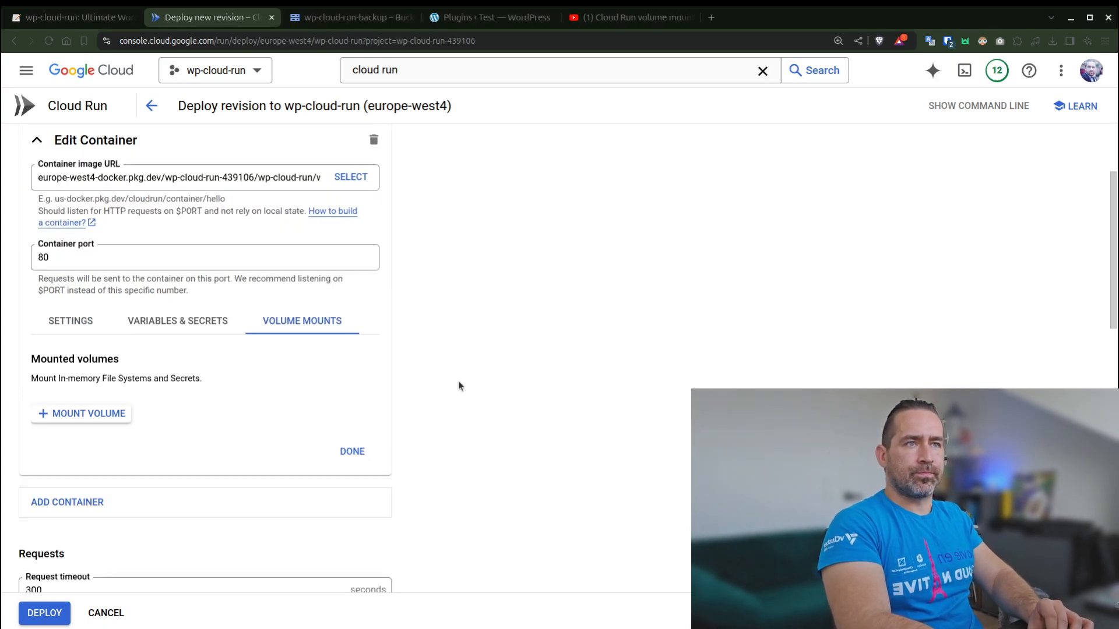
scroll(458, 380, "down", 1)
left_click(82, 391)
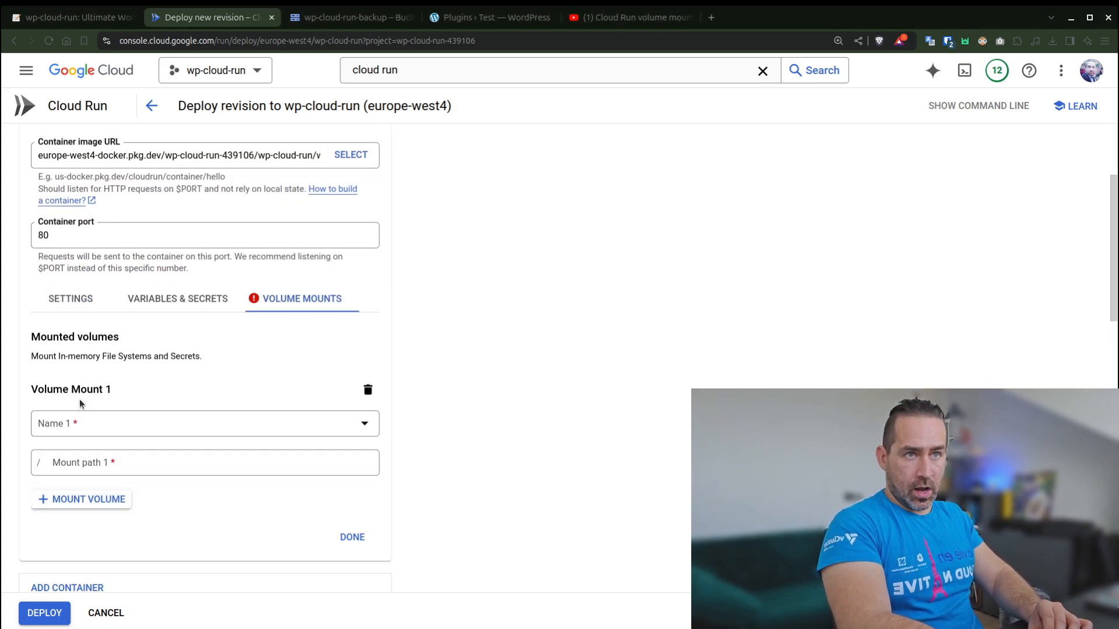
scroll(260, 408, "down", 3)
left_click(296, 307)
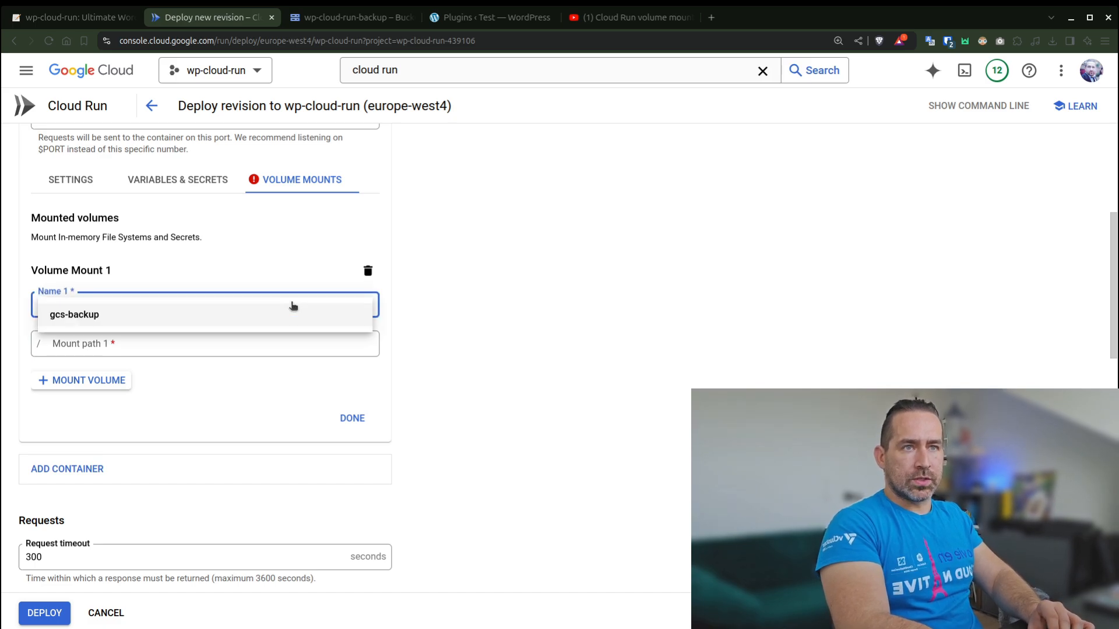
- Set the gcs-backup mount path to /var/www/html/wp-content/ai1wm-backups
left_click(191, 338)
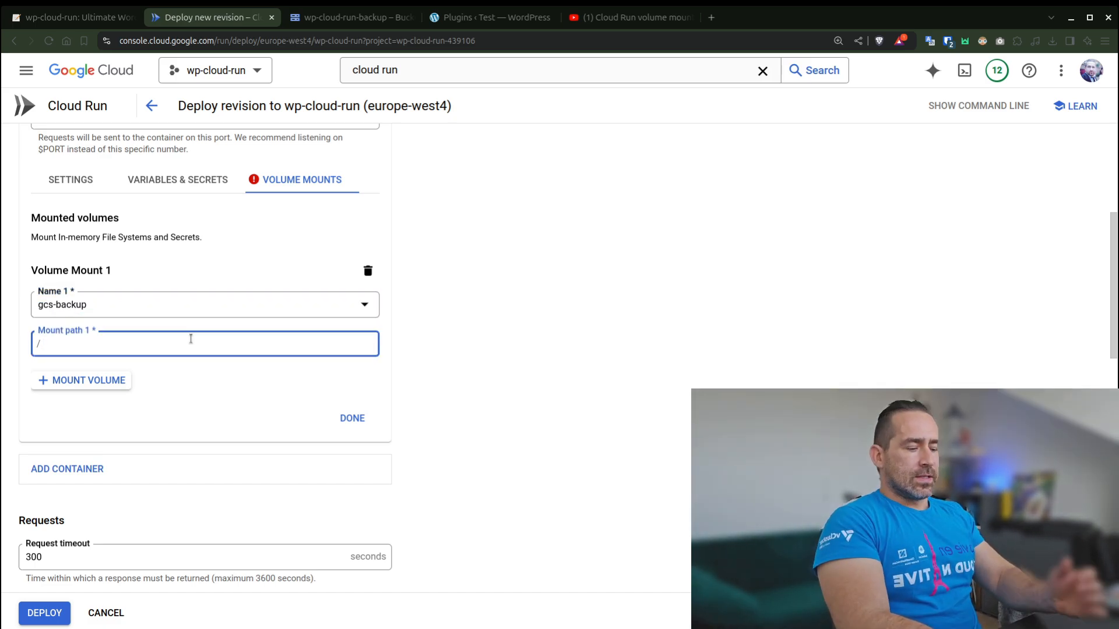
type("va")
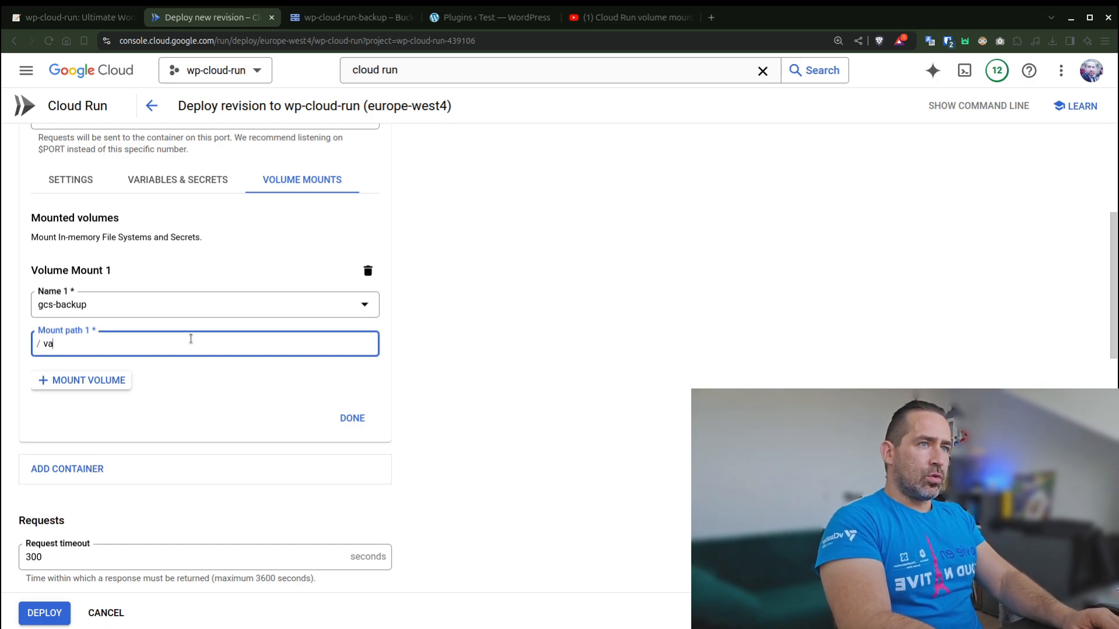
type("r/www/h")
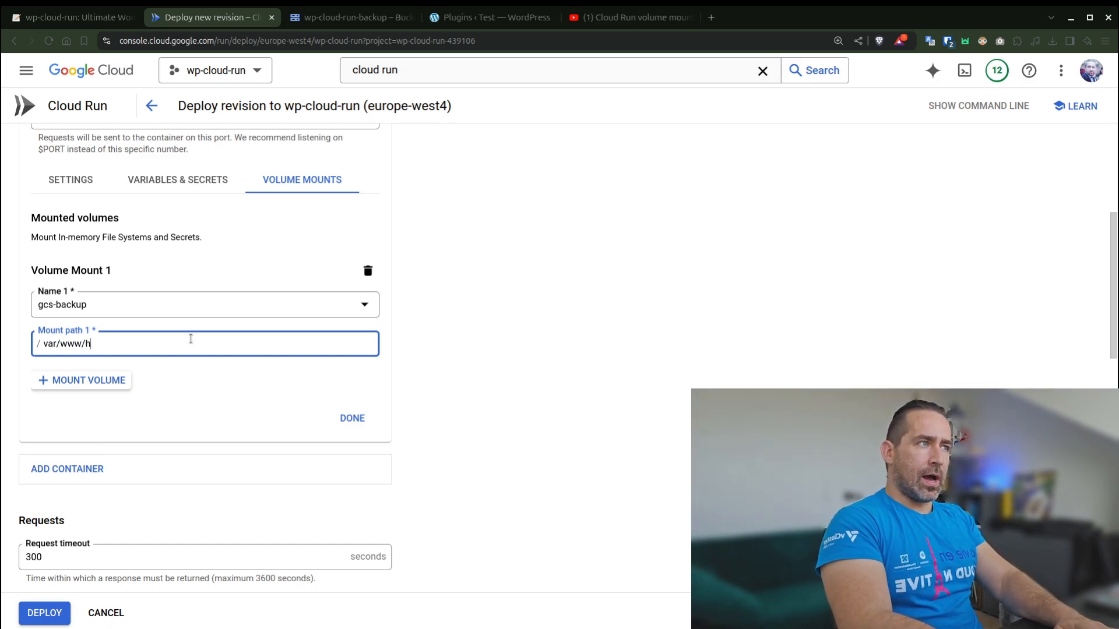
type("tml/wp-co")
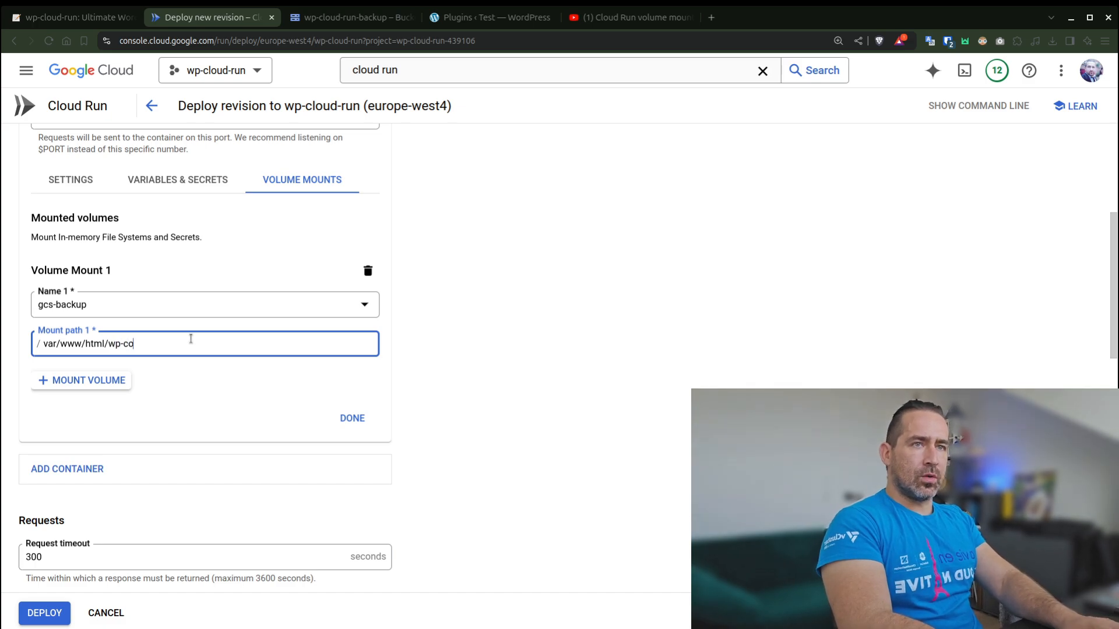
type("ntent/")
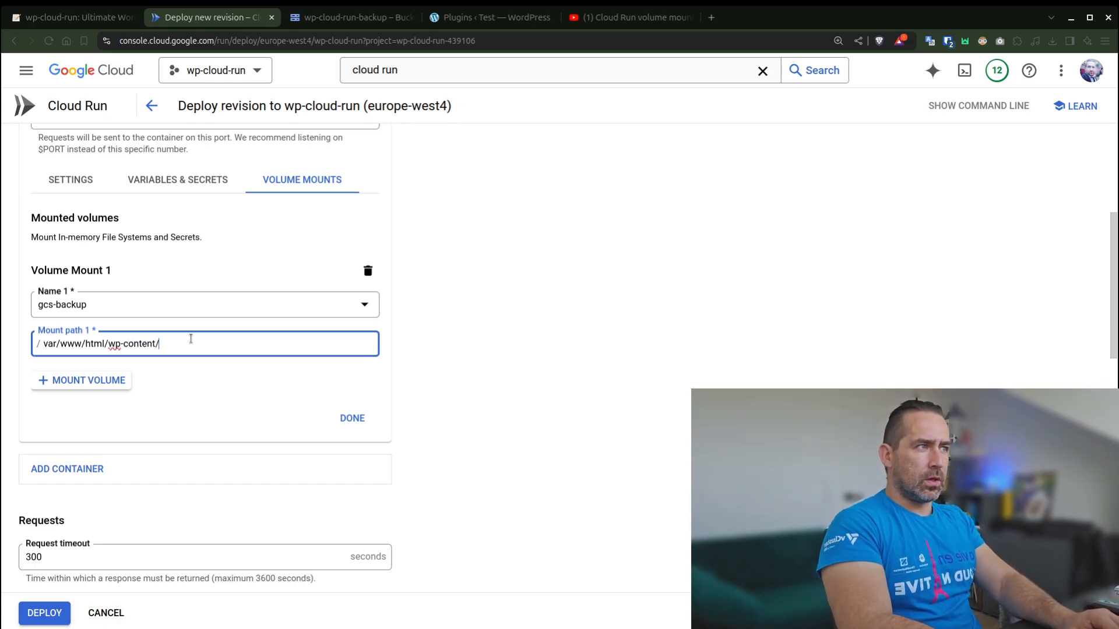
key("alt+Tab")
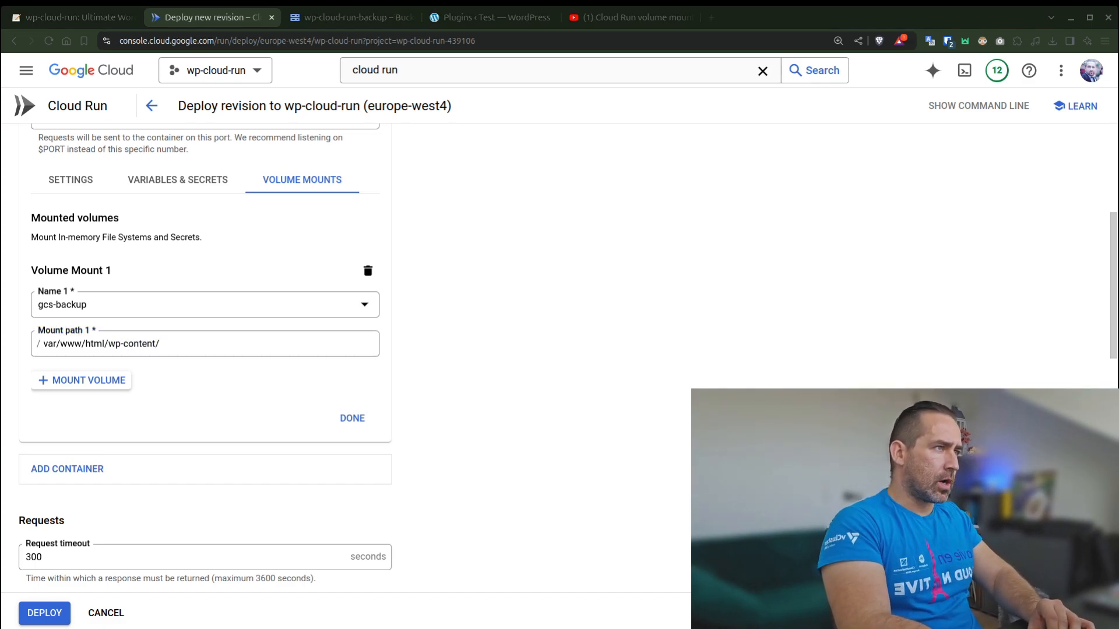
triple_click(208, 339)
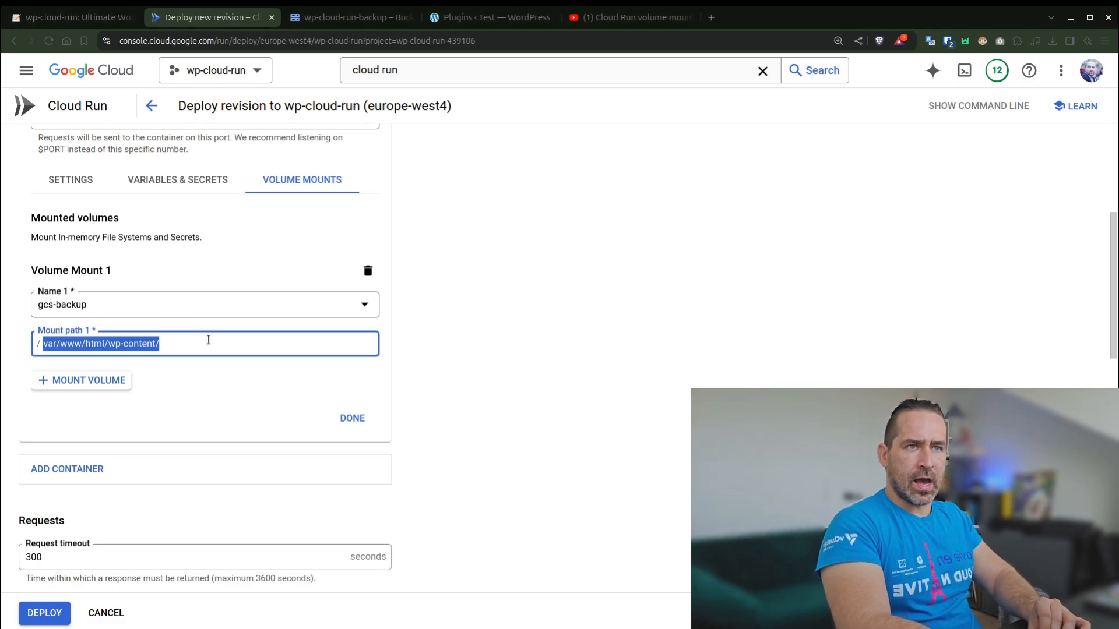
type("var/www/html/wp-content/ai1wm-backups")
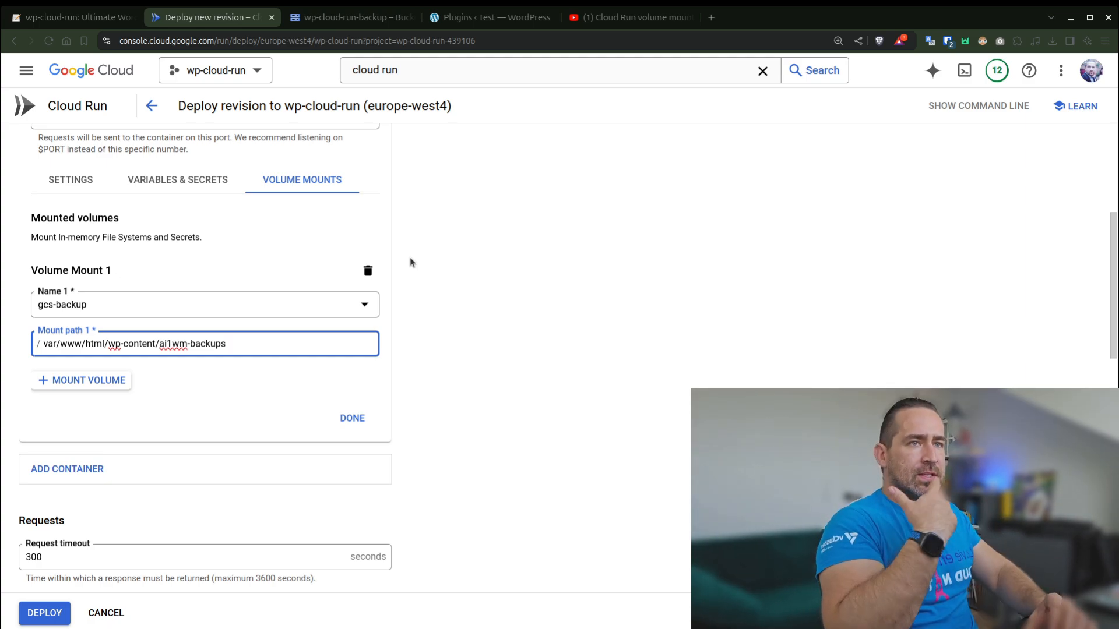
- Finish editing the container and deploy the new revision of the wp-cloud-run service
left_click(353, 417)
scroll(478, 395, "down", 4)
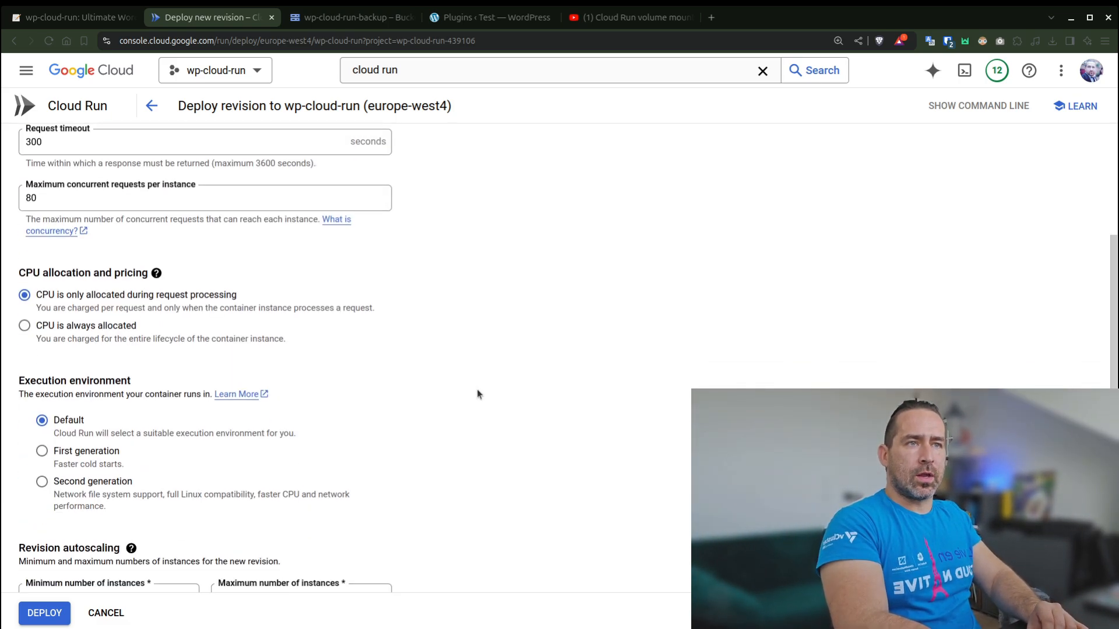
left_click(53, 613)
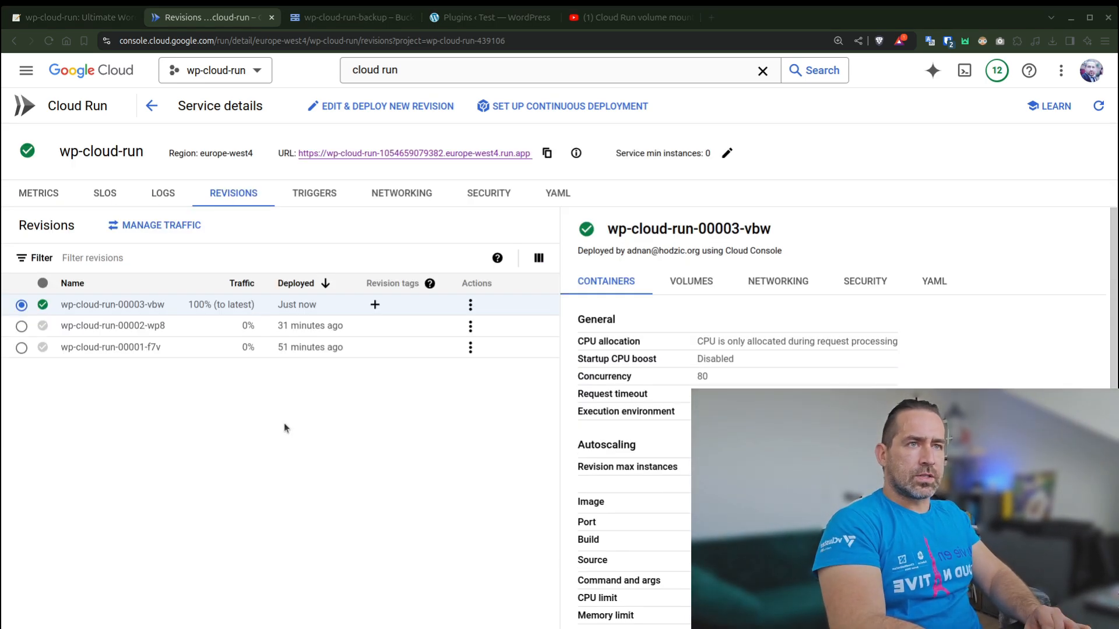
- Open the wp-cloud-run service's site, close the old WordPress Plugins page, and go to the site's /wp-admin address
left_click(369, 153)
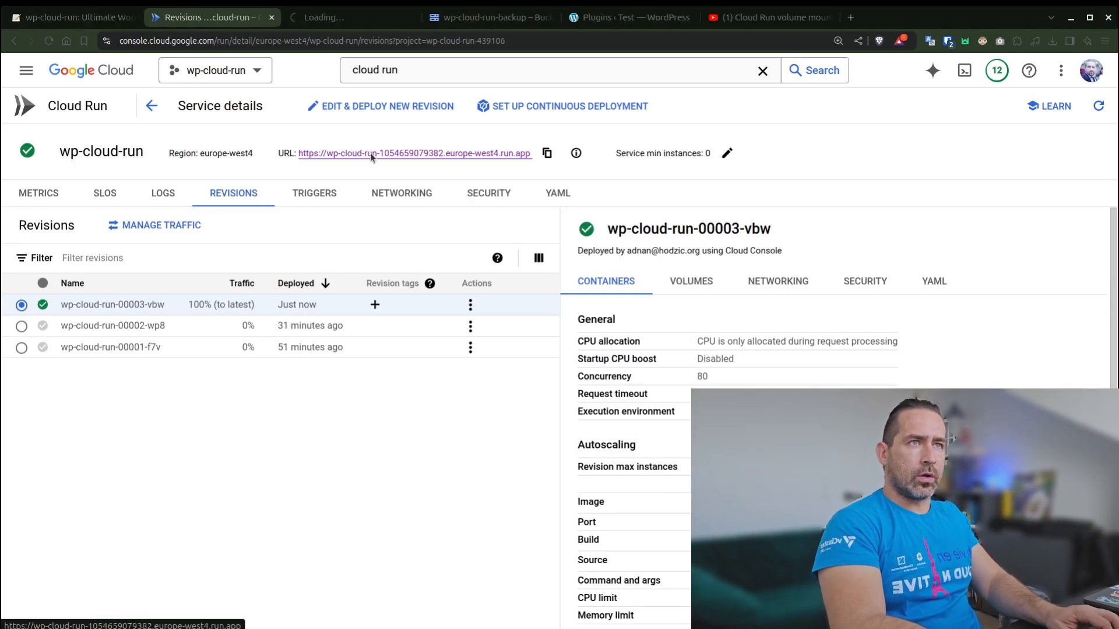
left_click(691, 17)
left_click(432, 43)
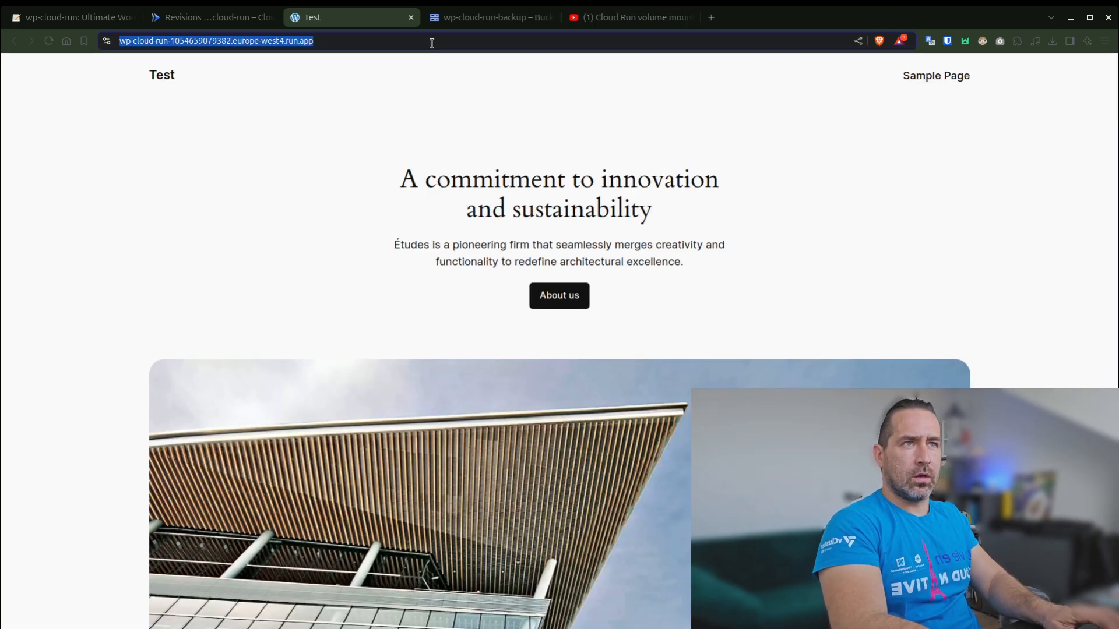
left_click(431, 43)
type("/wp-admin")
key("Return")
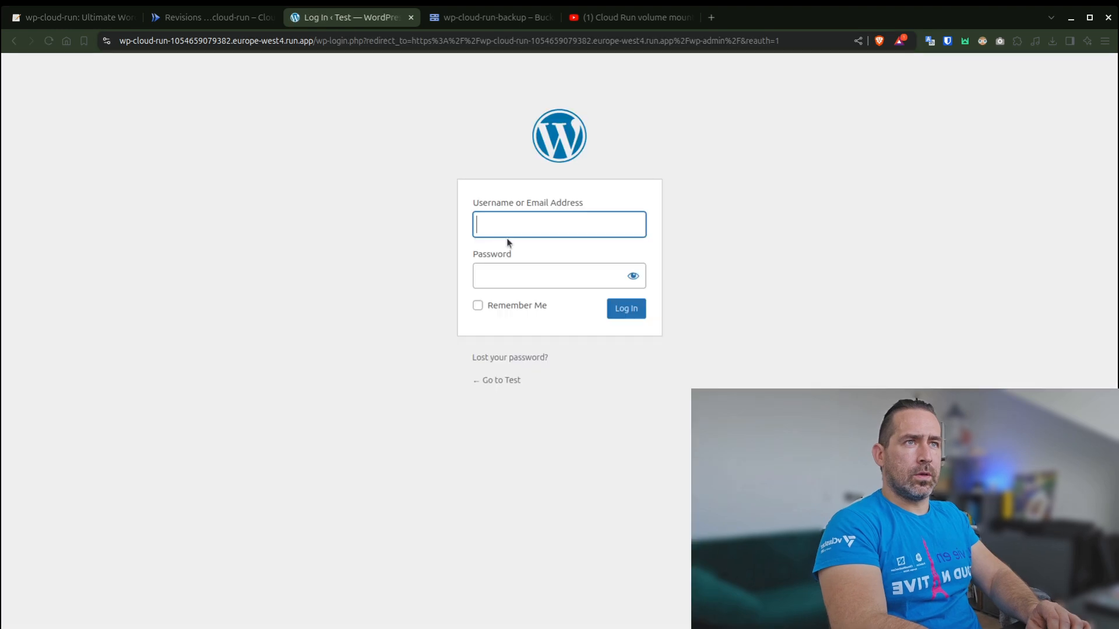
- Log in to WordPress as admin with the account password, enabling Remember Me
type("admin")
key("Tab")
type("********")
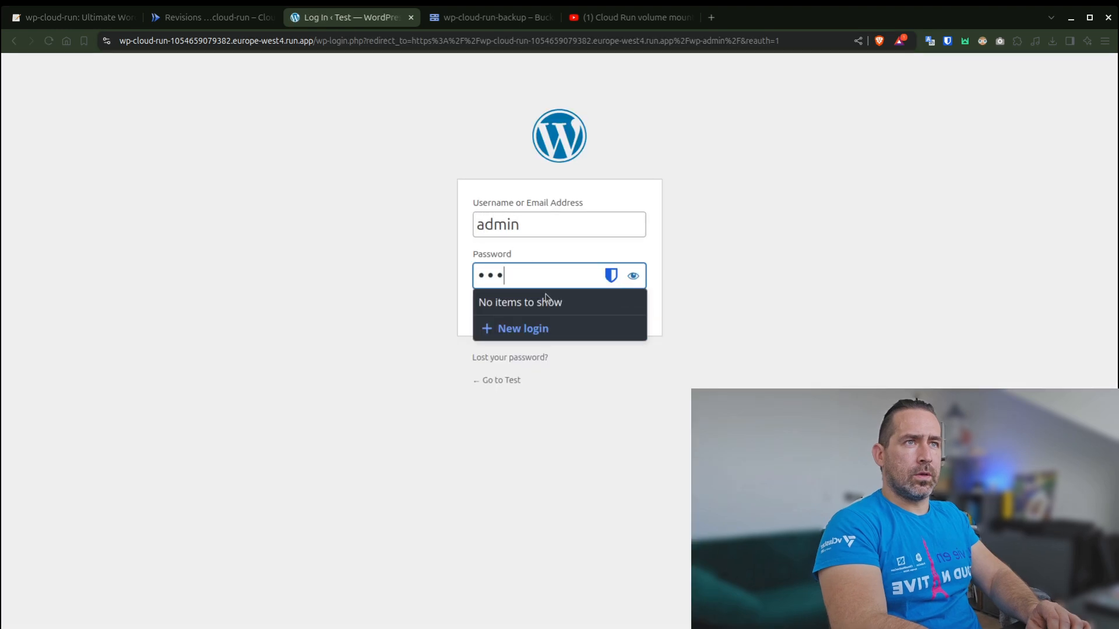
type("*")
left_click(425, 353)
left_click(515, 309)
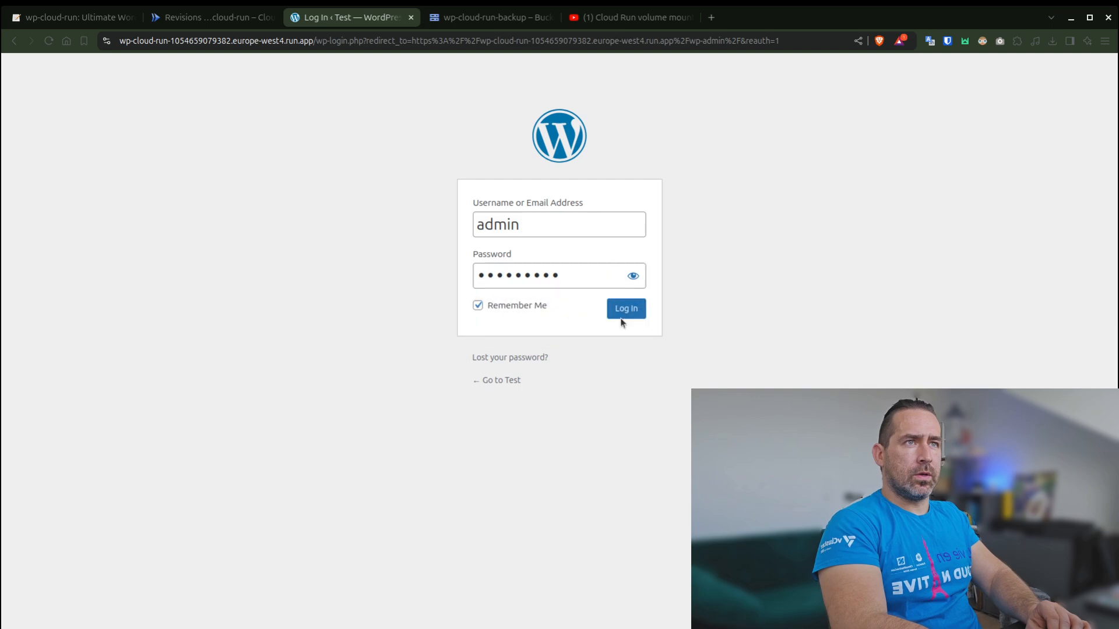
left_click(621, 321)
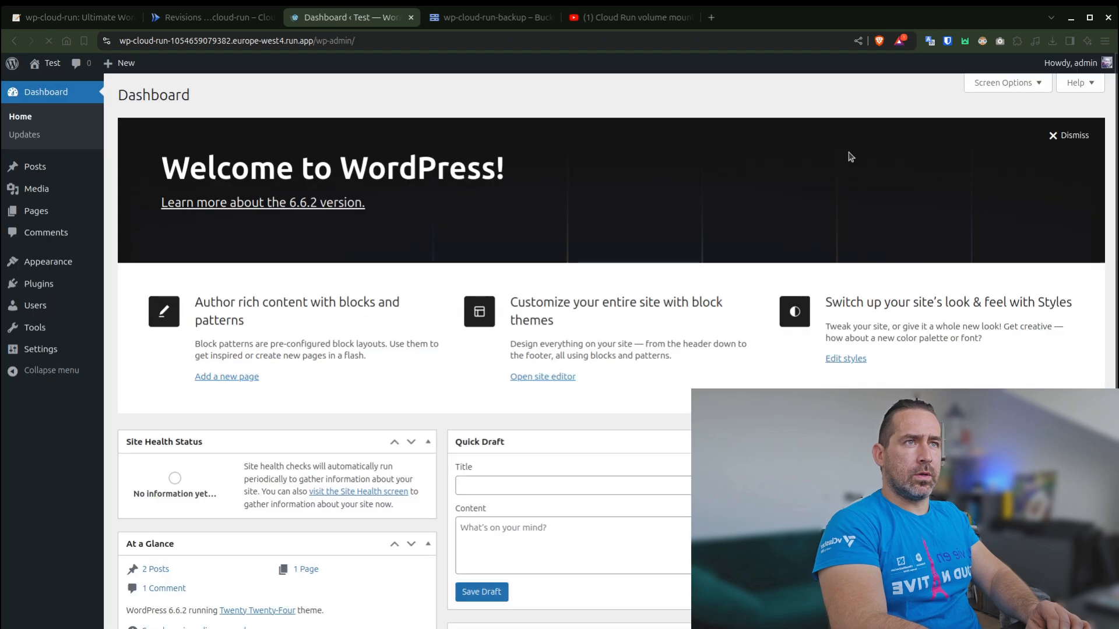
- Activate the All-in-One WP Migration plugin from the installed plugins
mouse_move(70, 311)
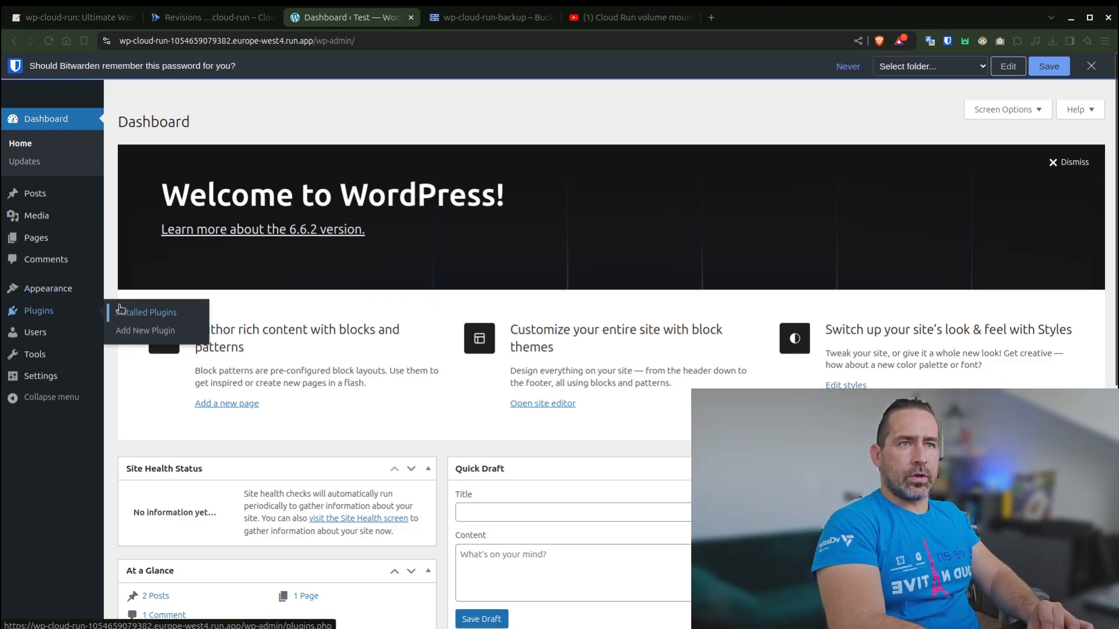
left_click(120, 308)
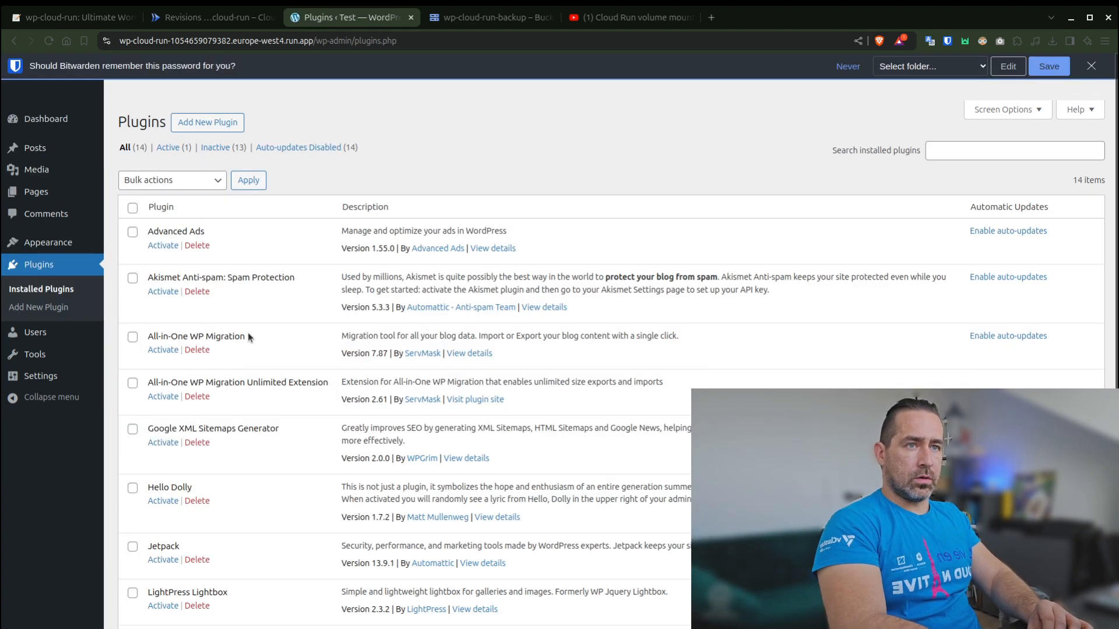
scroll(249, 337, "down", 6)
scroll(249, 337, "up", 6)
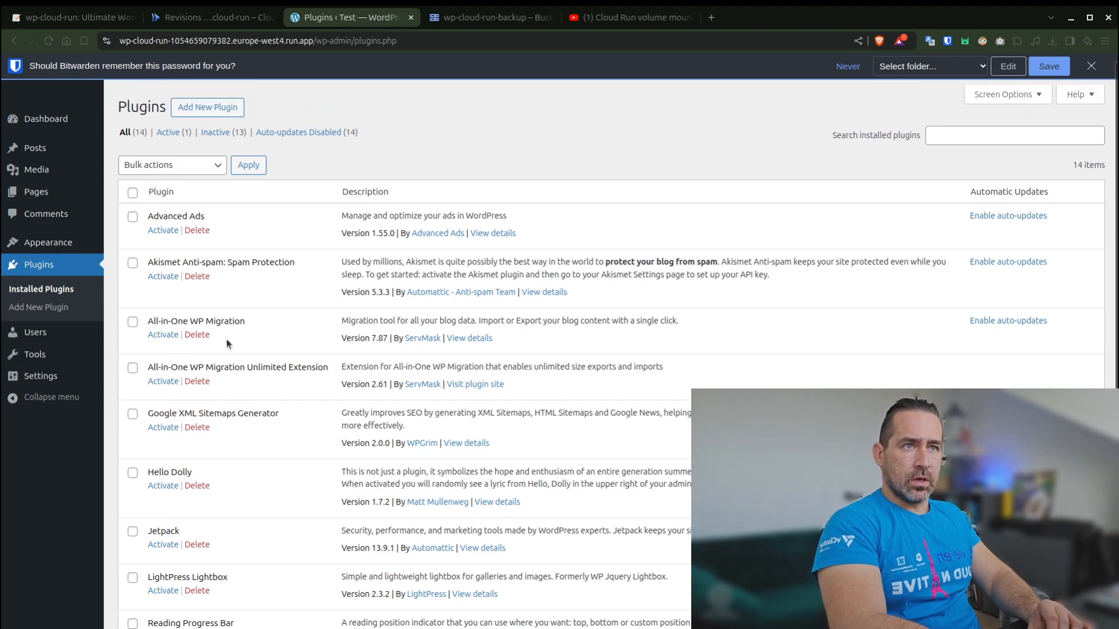
left_click(162, 336)
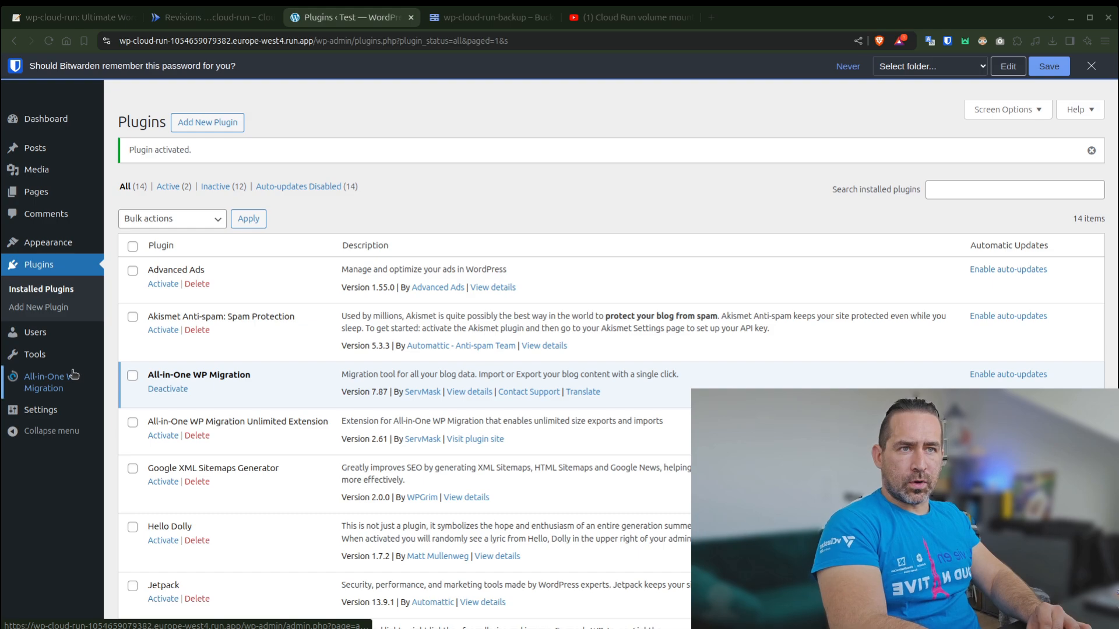
- Create a site backup from the Backups page of All-in-One WP Migration
mouse_move(63, 385)
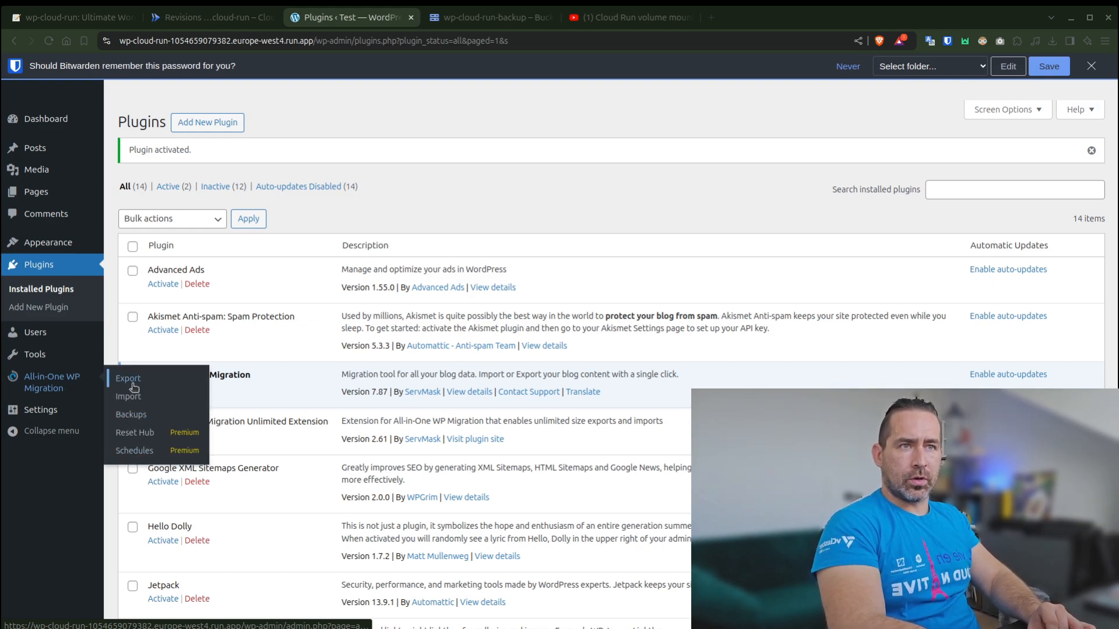
left_click(50, 389)
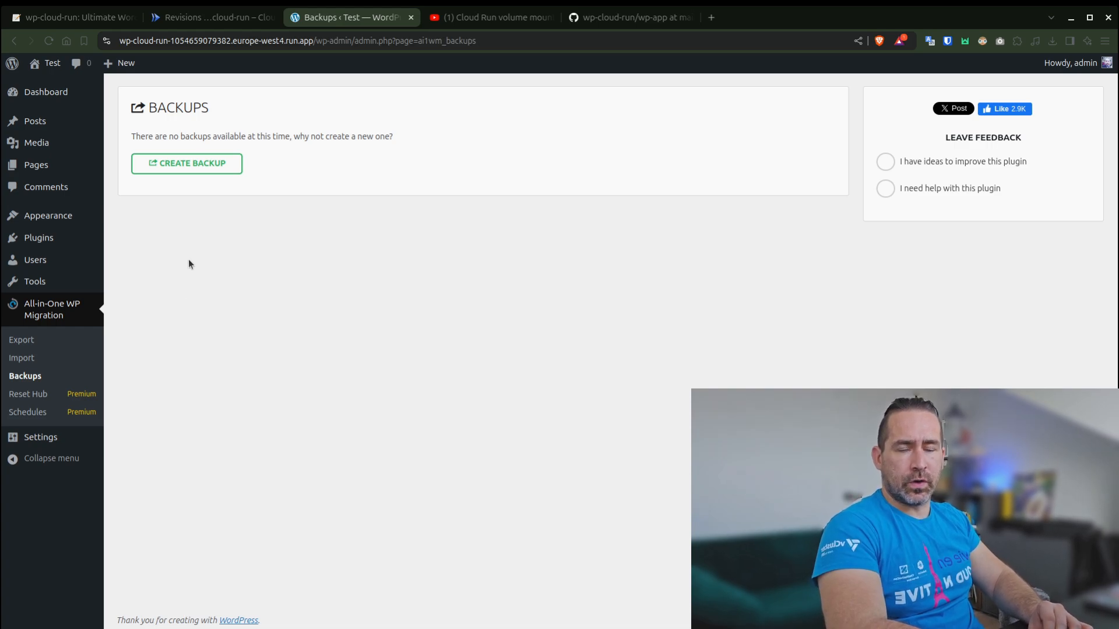
left_click(196, 171)
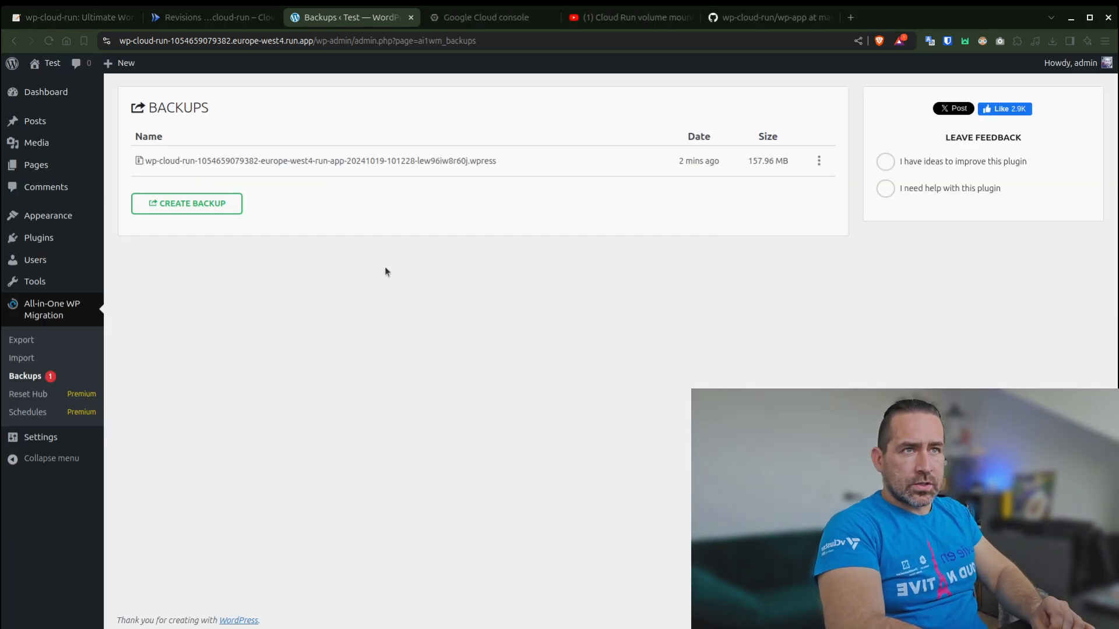
- Check the wp-cloud-run-backup bucket for the new .wpress file, and view the actions available for that backup in WordPress
left_click(483, 18)
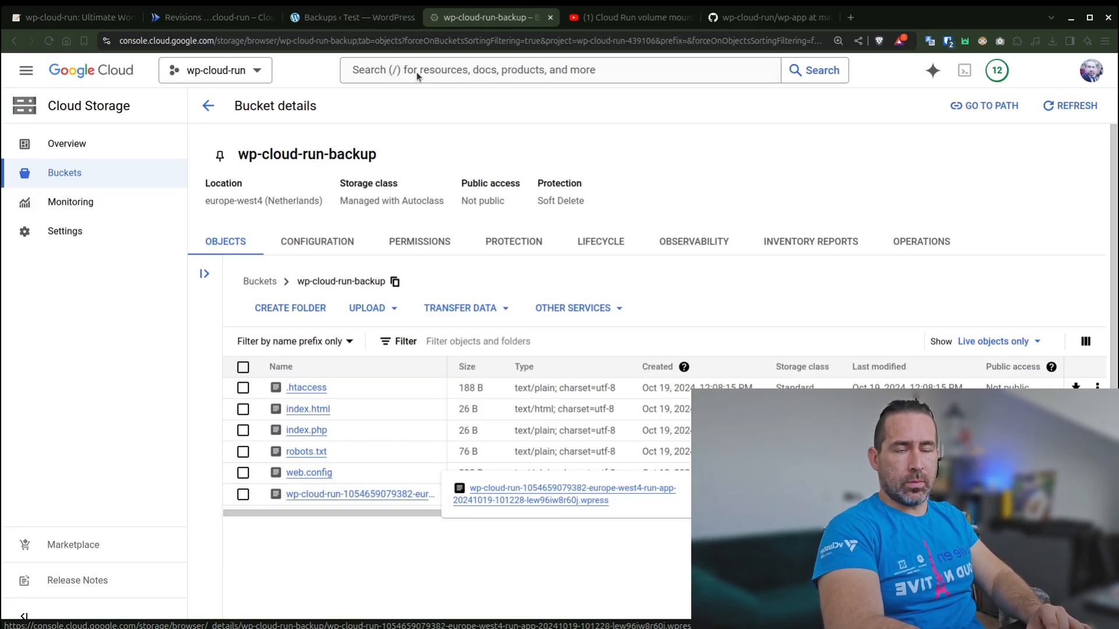
left_click(369, 26)
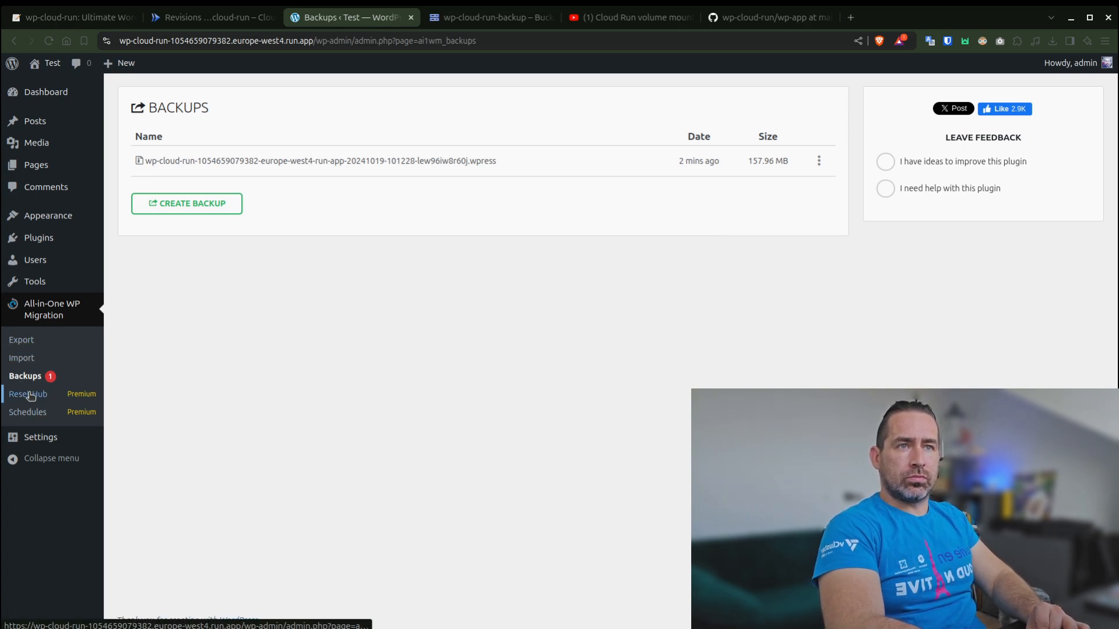
left_click(820, 162)
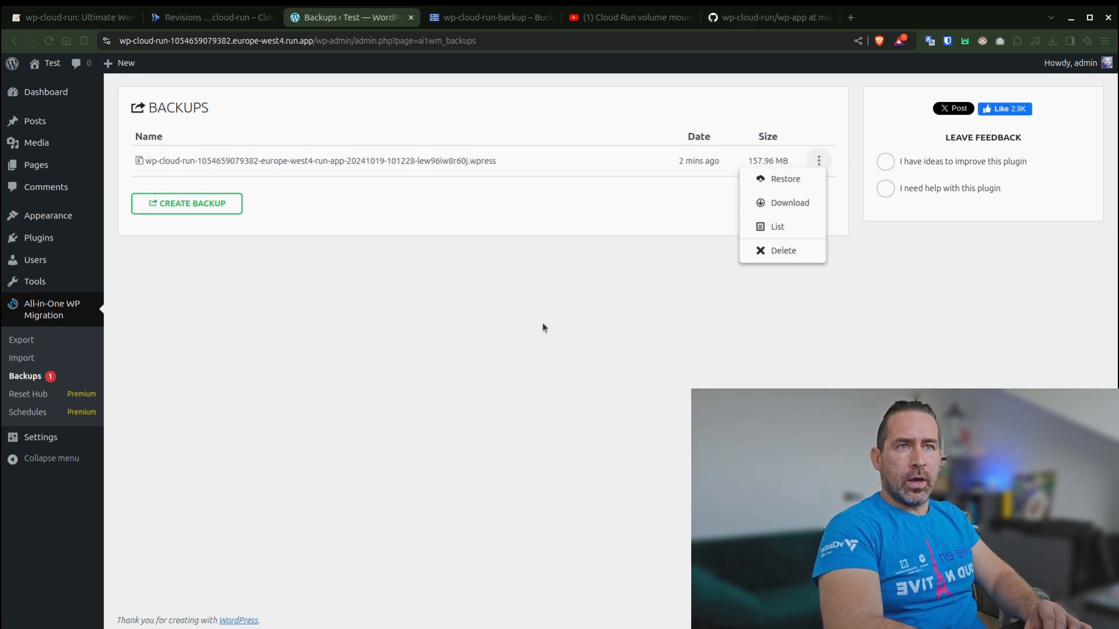
left_click(459, 320)
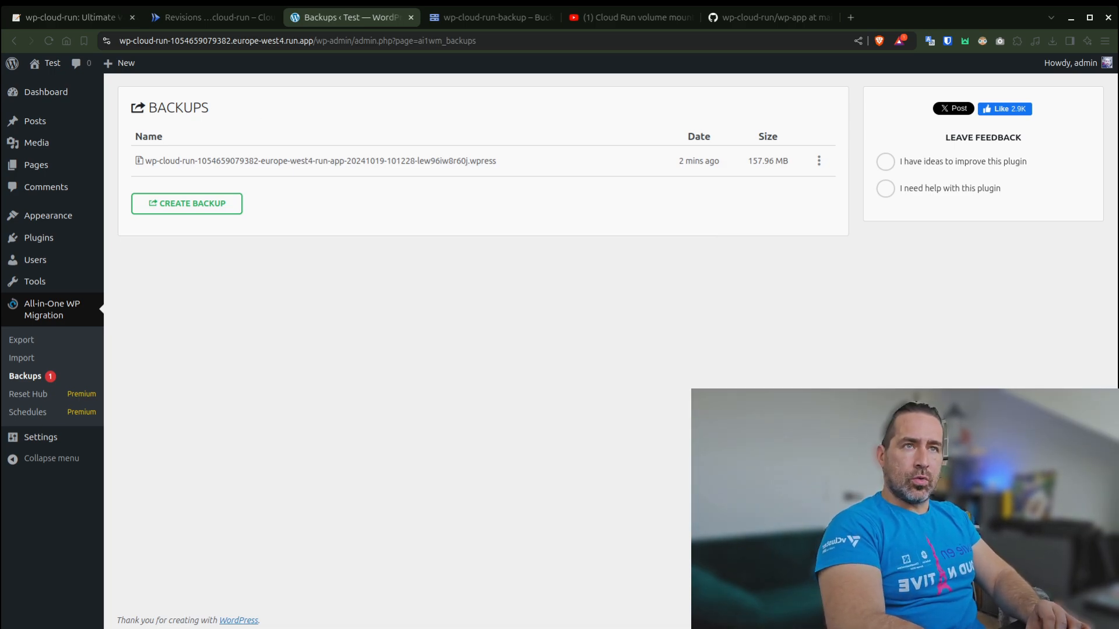
- Switch to the wp-cloud-run guide on foolcontrol.org and review the section 4.3 backup and restore outline
left_click(120, 18)
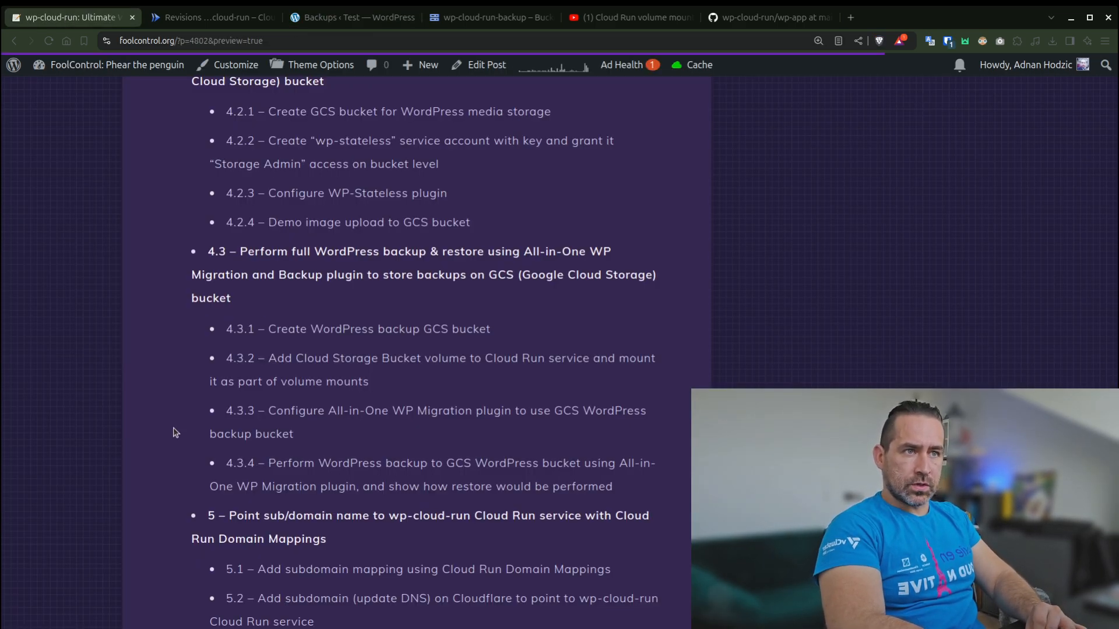